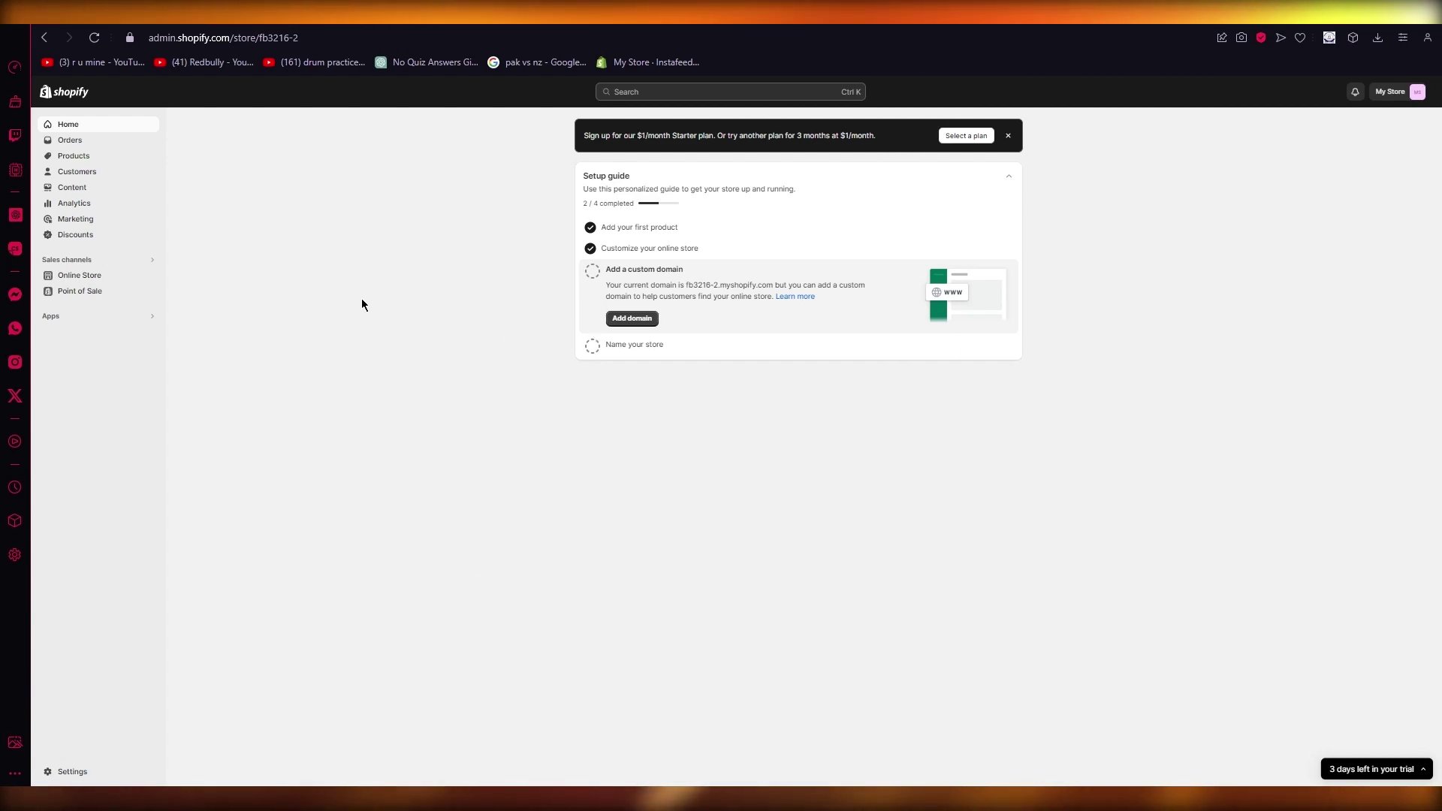
From the recommended apps, search the Shopify App Store for 'klarna' apps
{"action": "left_click", "coordinate": [136, 317]}
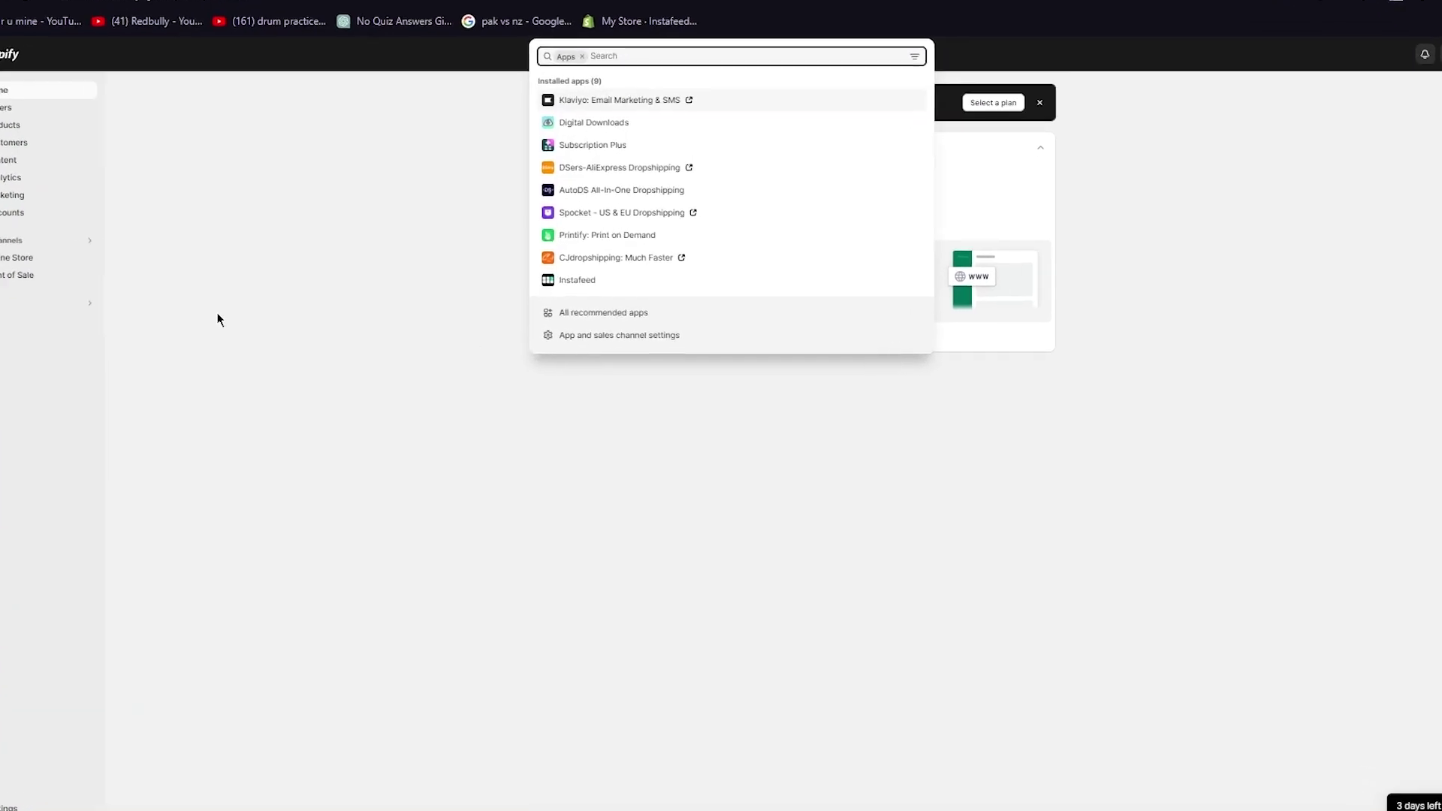
{"action": "left_click", "coordinate": [603, 312]}
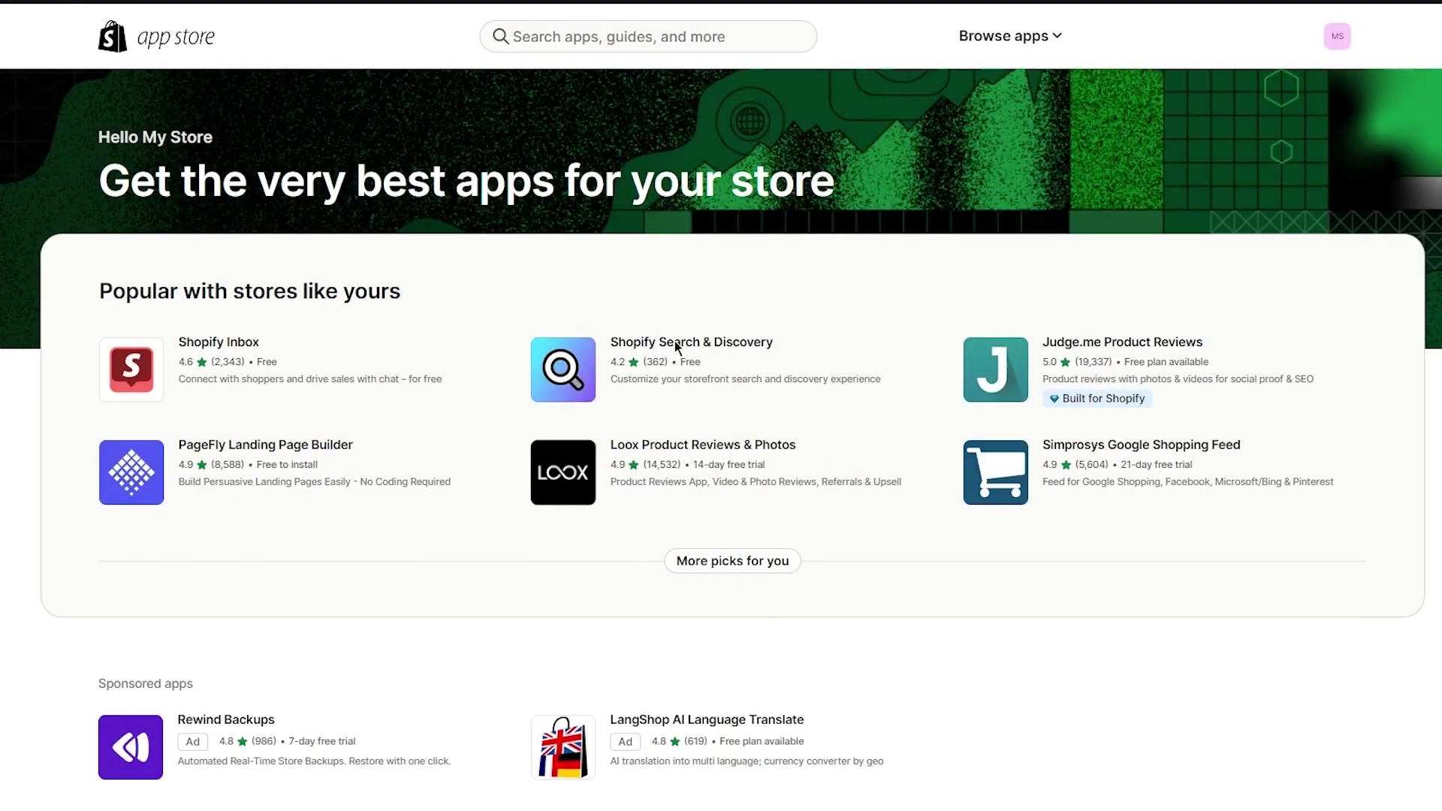
{"action": "left_click", "coordinate": [567, 45]}
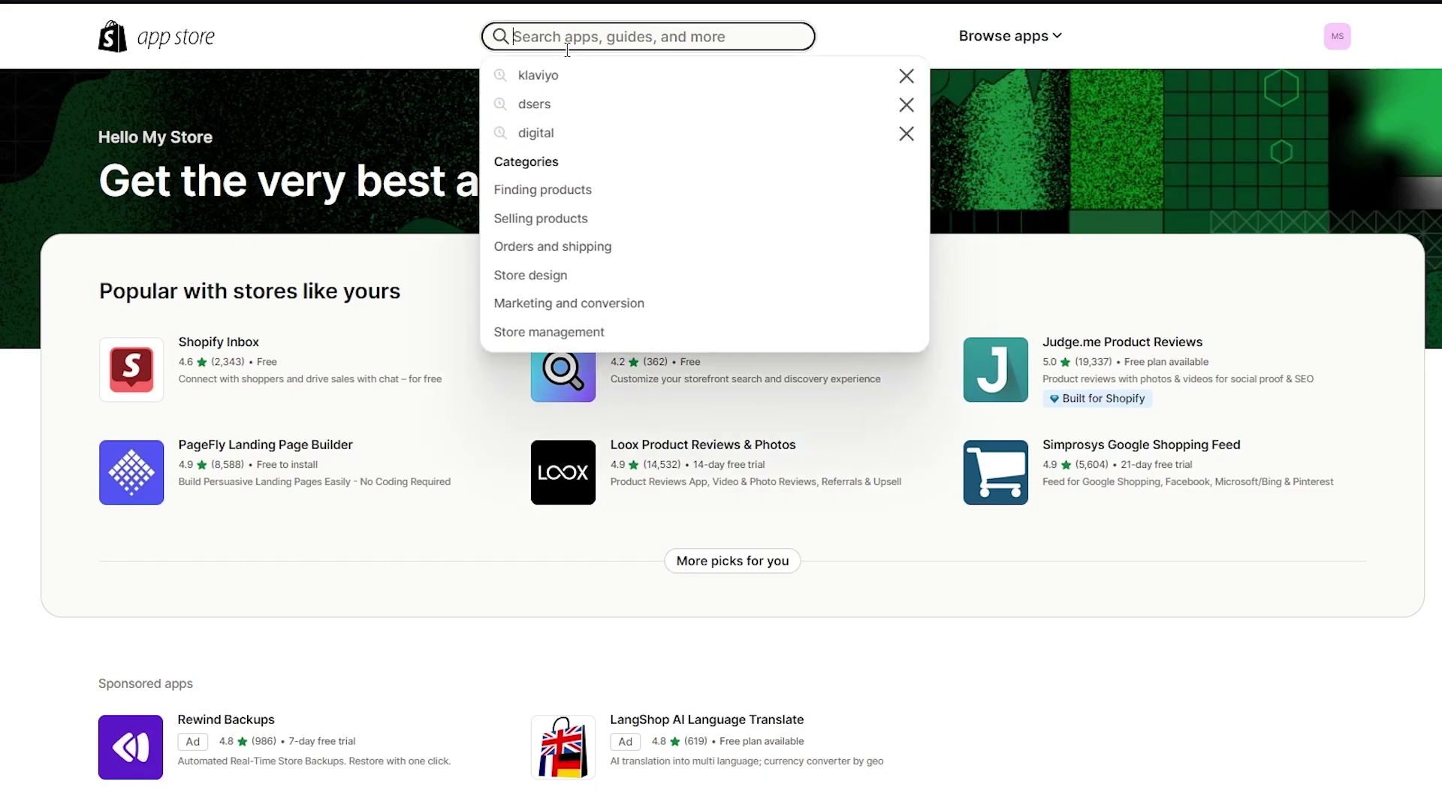
{"action": "type", "text": "kla"}
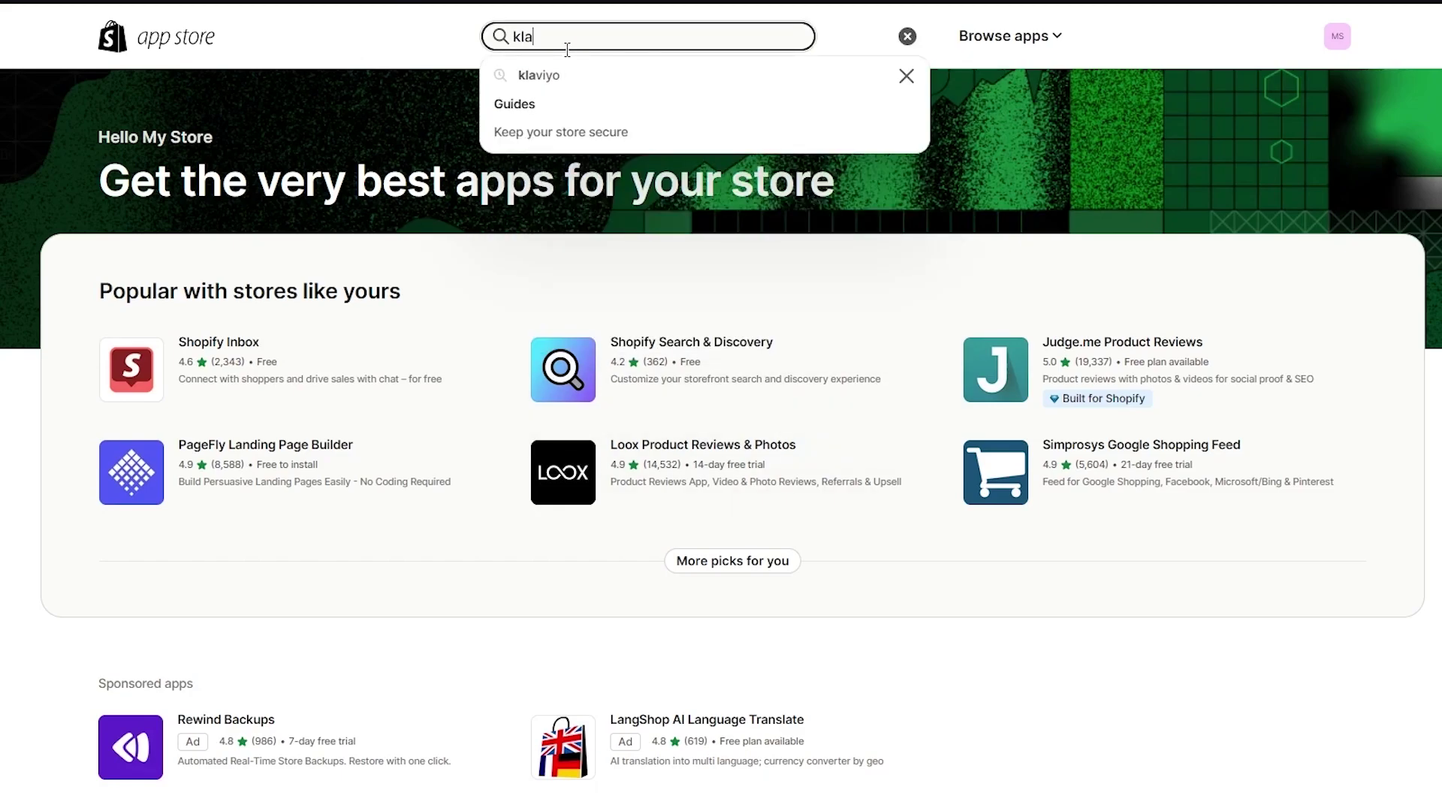
{"action": "type", "text": "r"}
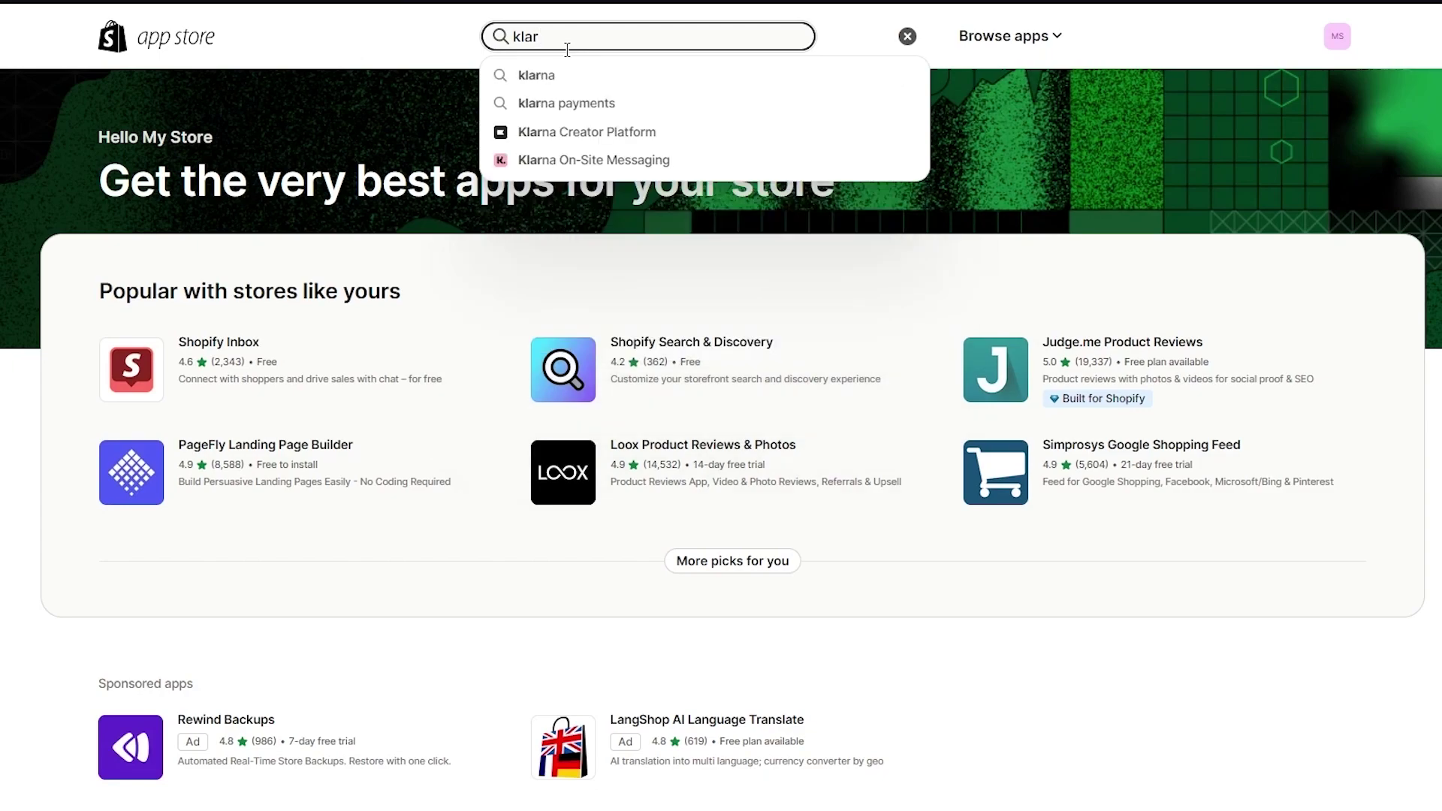
{"action": "key", "text": "Down"}
{"action": "key", "text": "Return"}
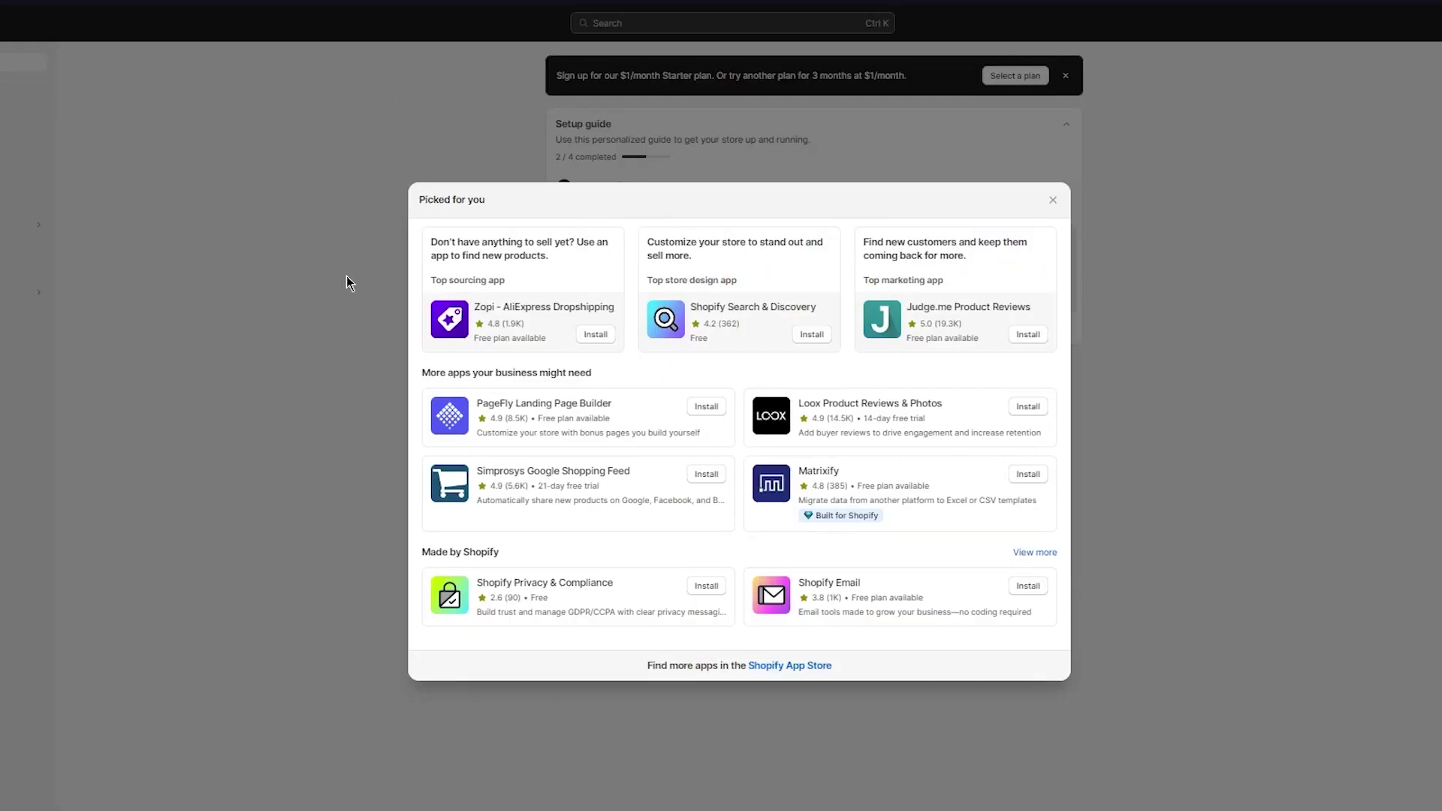
Close the 'Picked for you' app recommendations dialog
{"action": "left_click", "coordinate": [348, 280]}
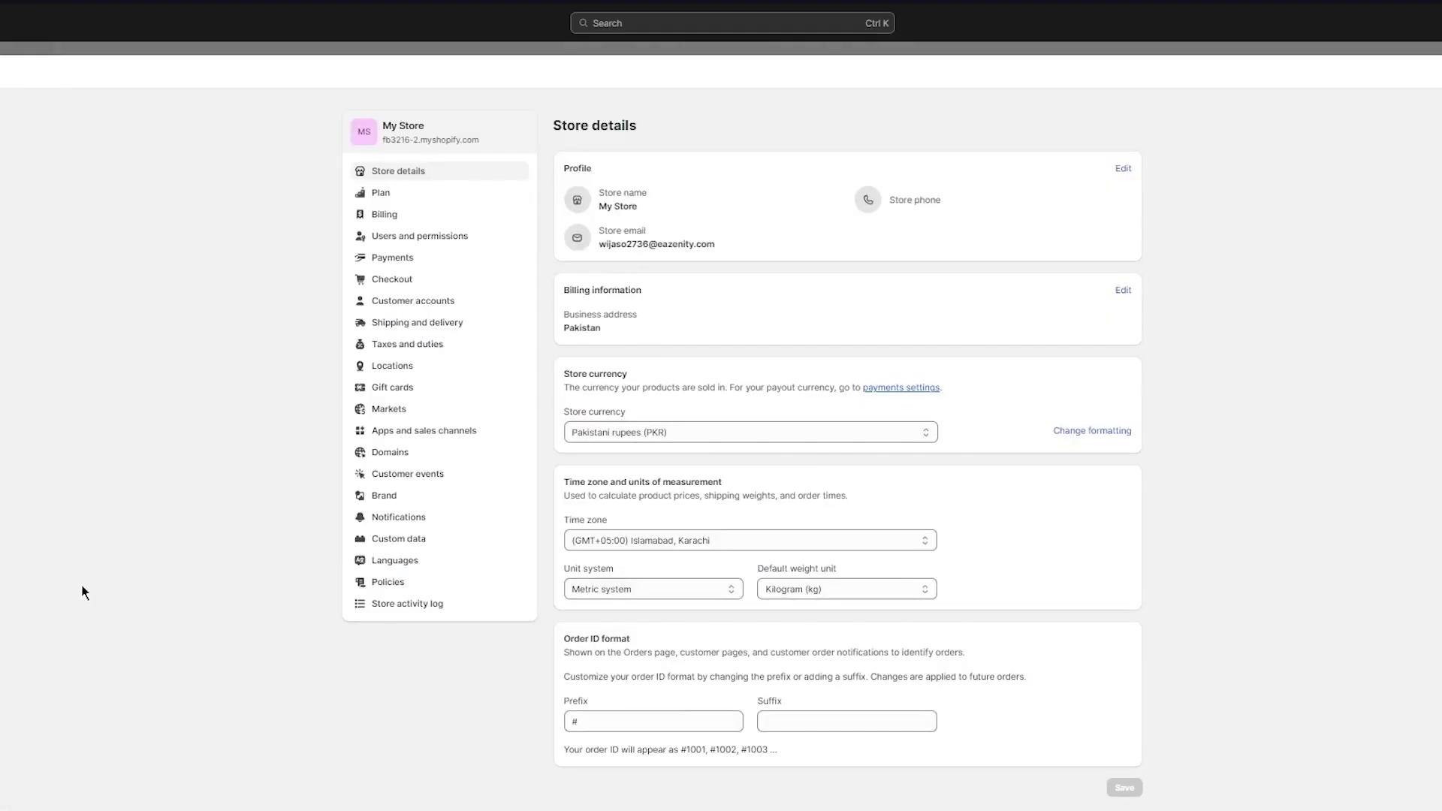
Filter the third-party payment providers by 'kl', find no matches, and return to Payments
{"action": "left_click", "coordinate": [421, 261]}
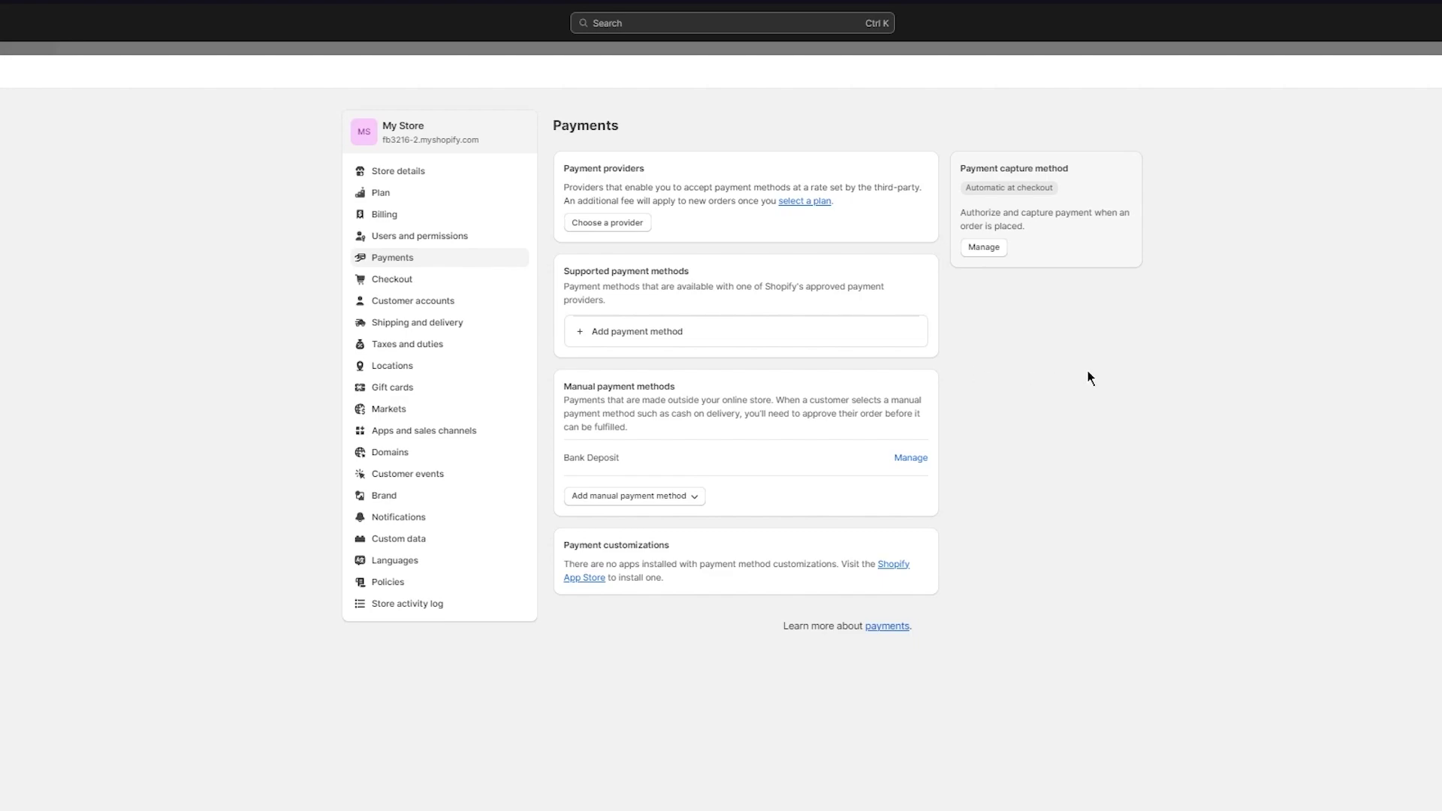
{"action": "left_click", "coordinate": [610, 224]}
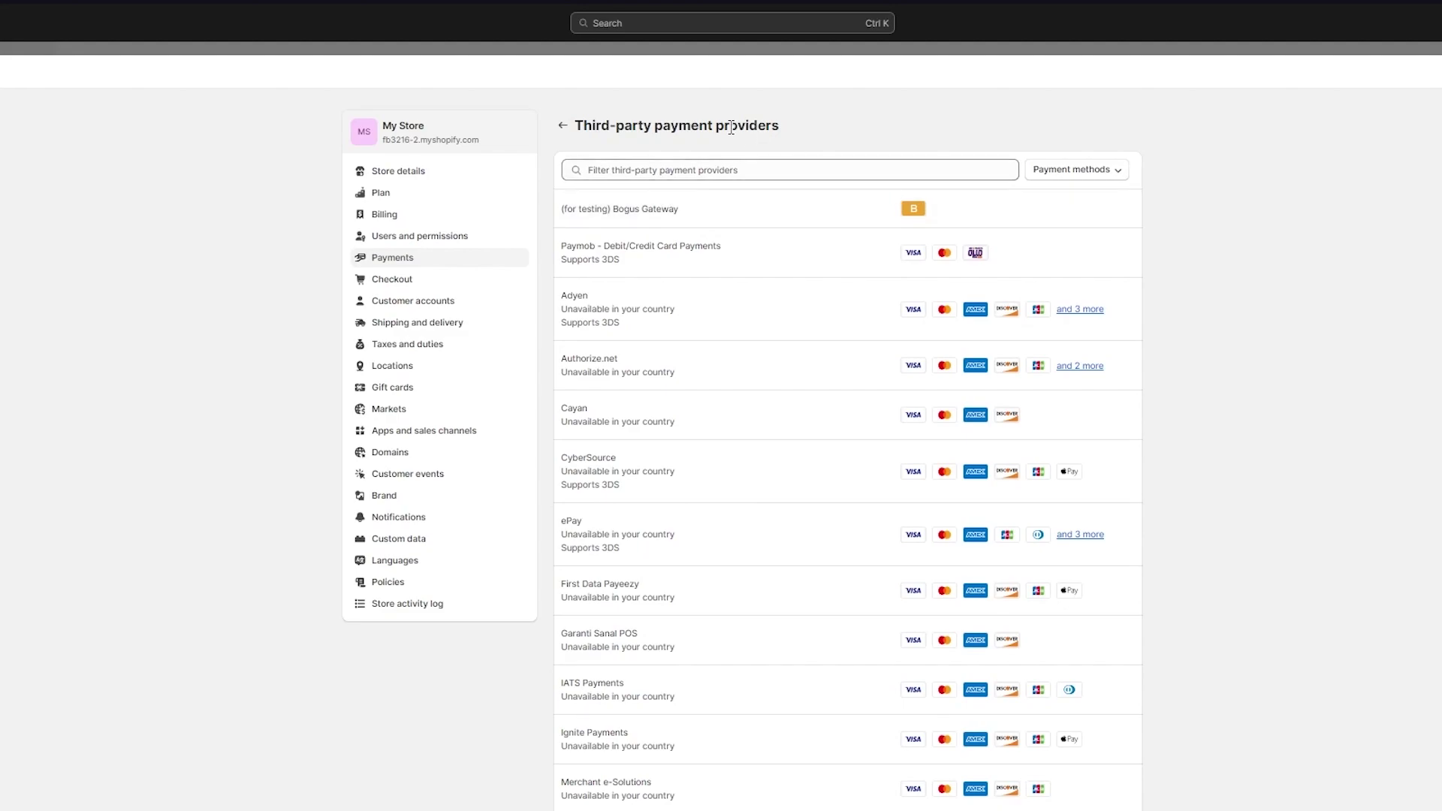
{"action": "left_click", "coordinate": [562, 126]}
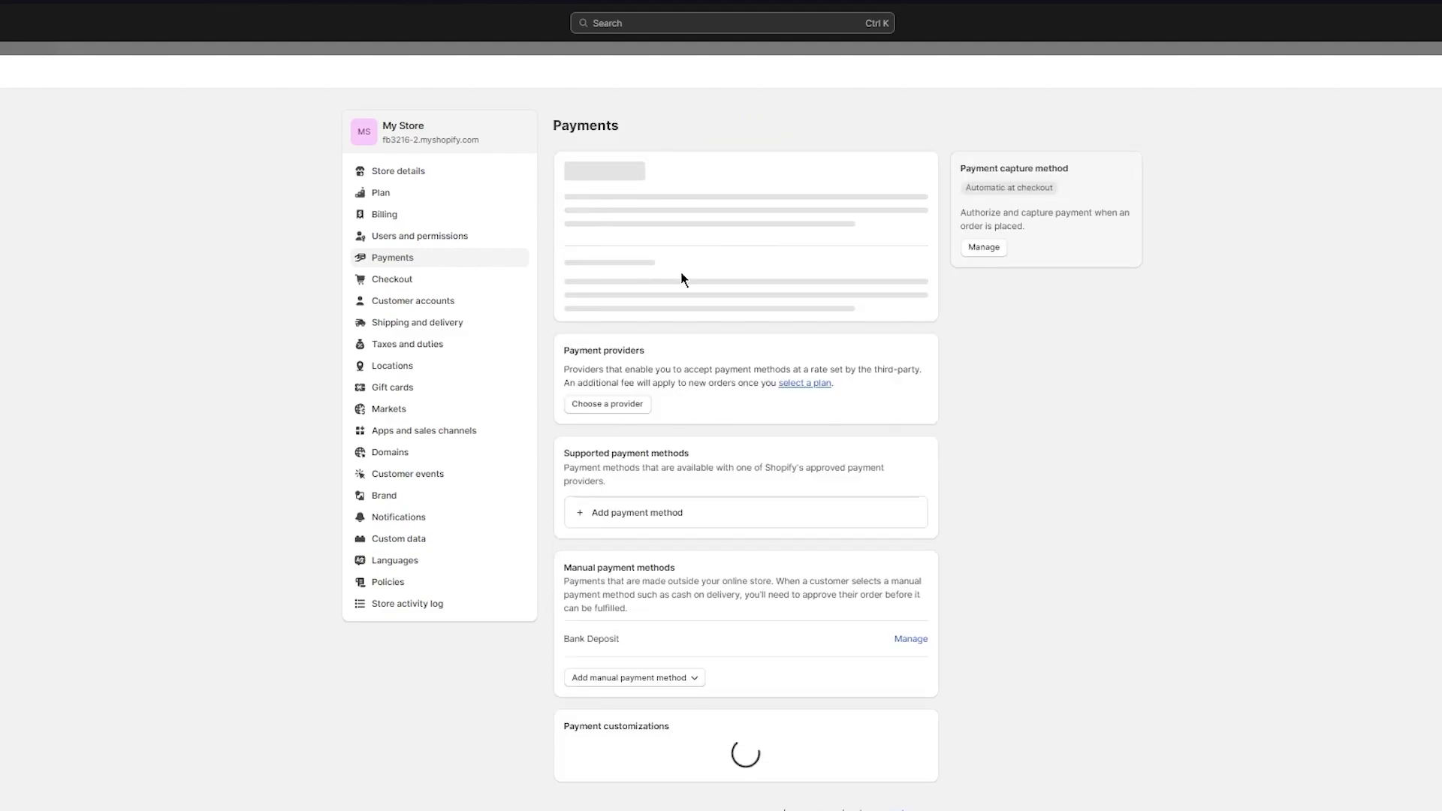
{"action": "left_click", "coordinate": [628, 223]}
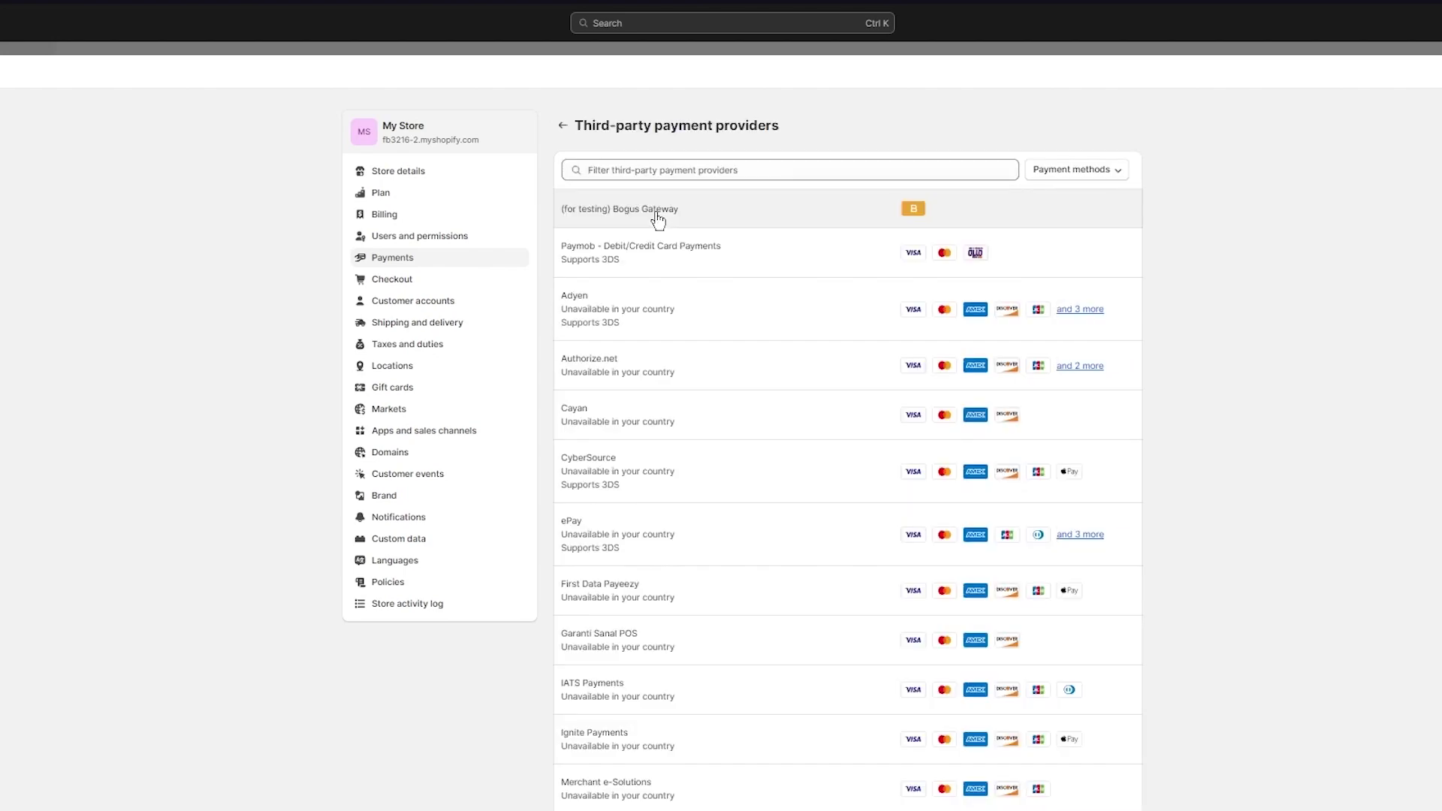
{"action": "left_click", "coordinate": [757, 170]}
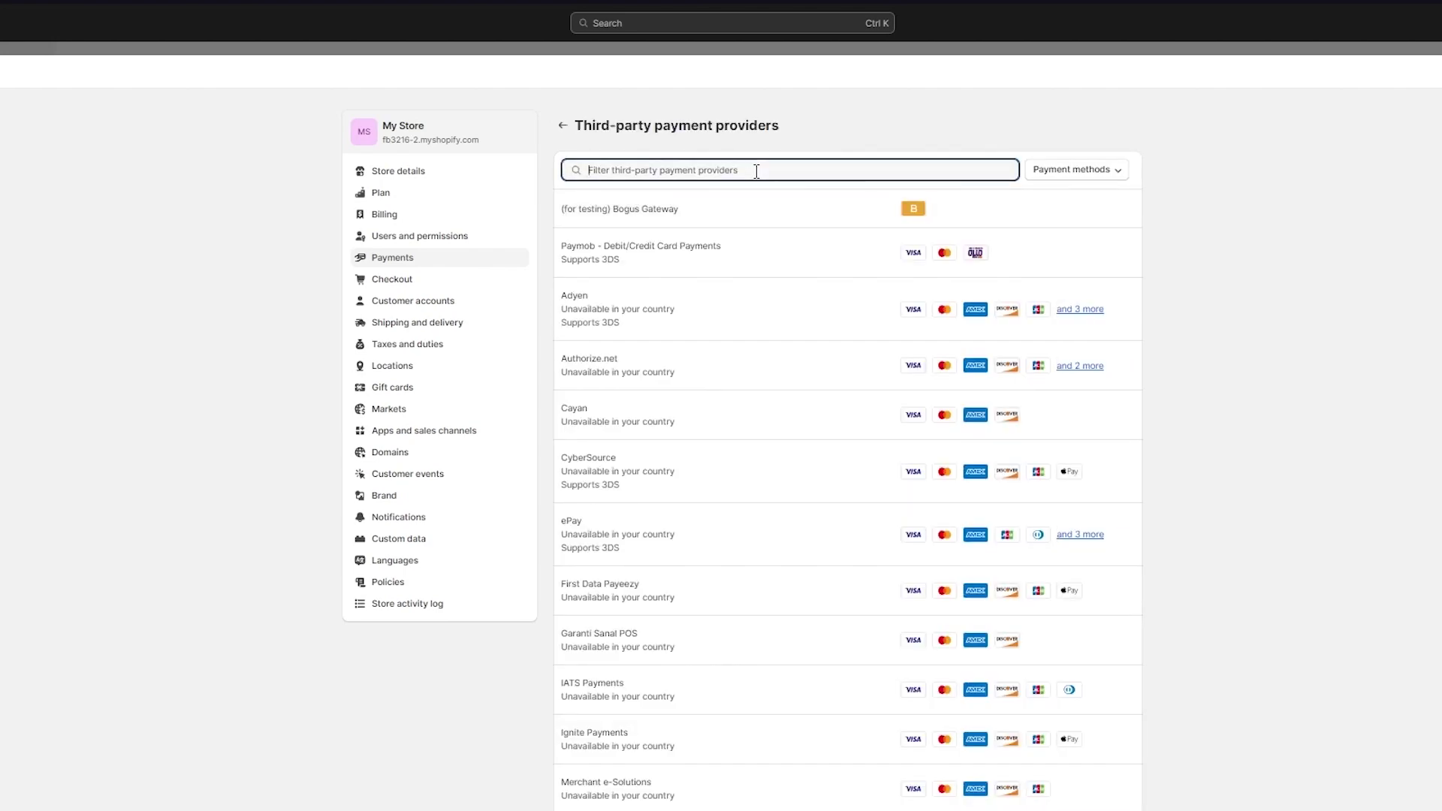
{"action": "type", "text": "kl"}
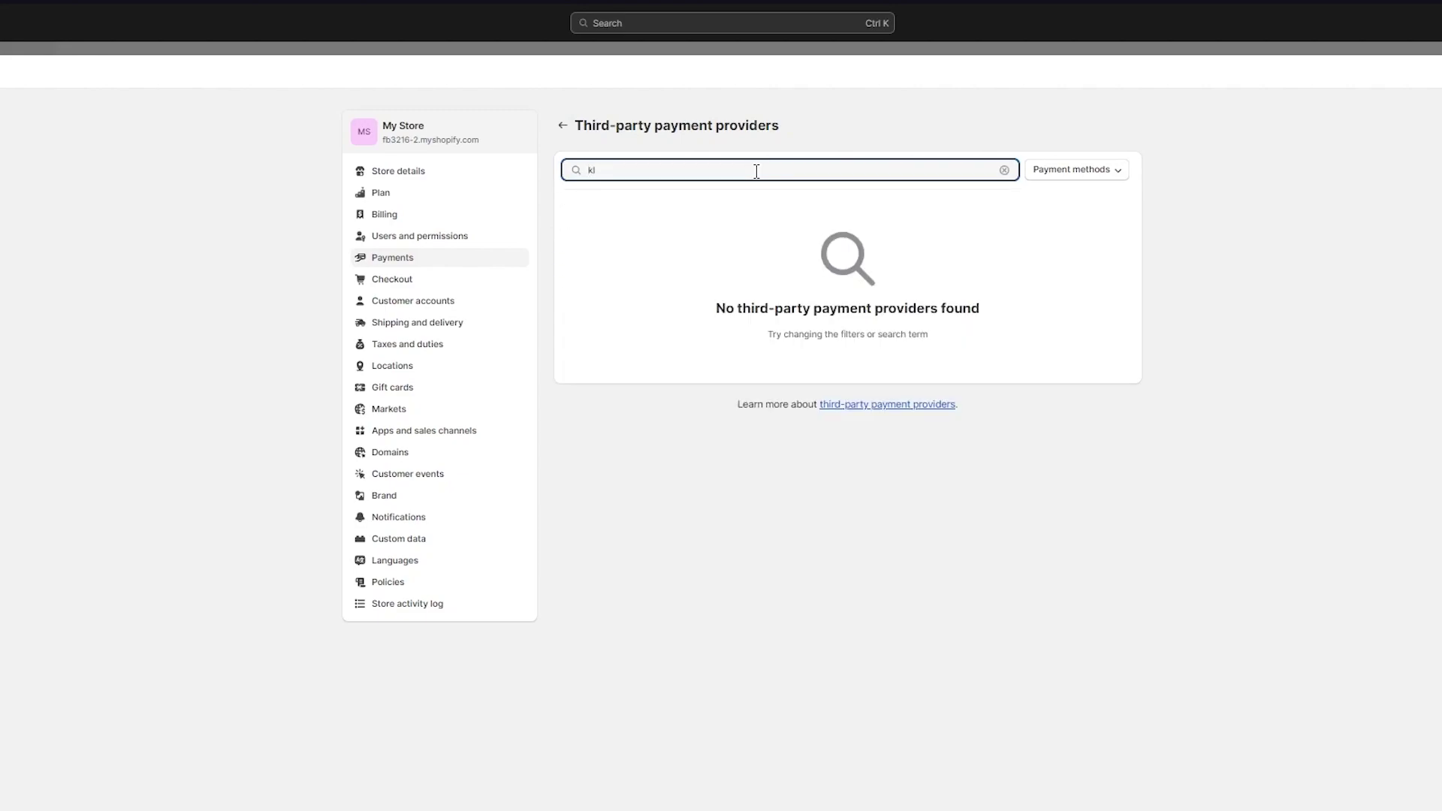
{"action": "left_click", "coordinate": [562, 130]}
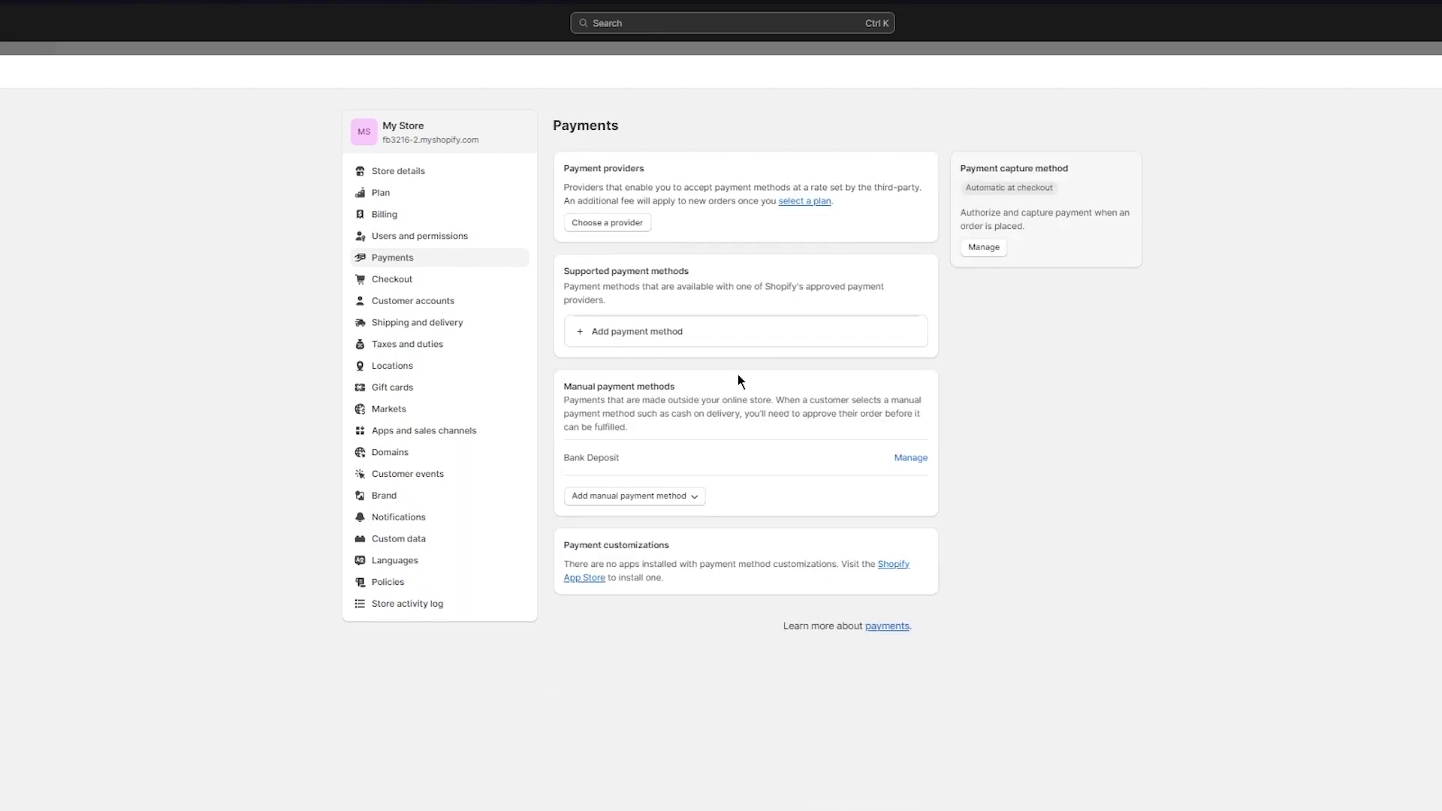
Add a payment method filtered to Klarna and install the PingPong Checkout app
{"action": "left_click", "coordinate": [638, 333]}
{"action": "left_click", "coordinate": [715, 201]}
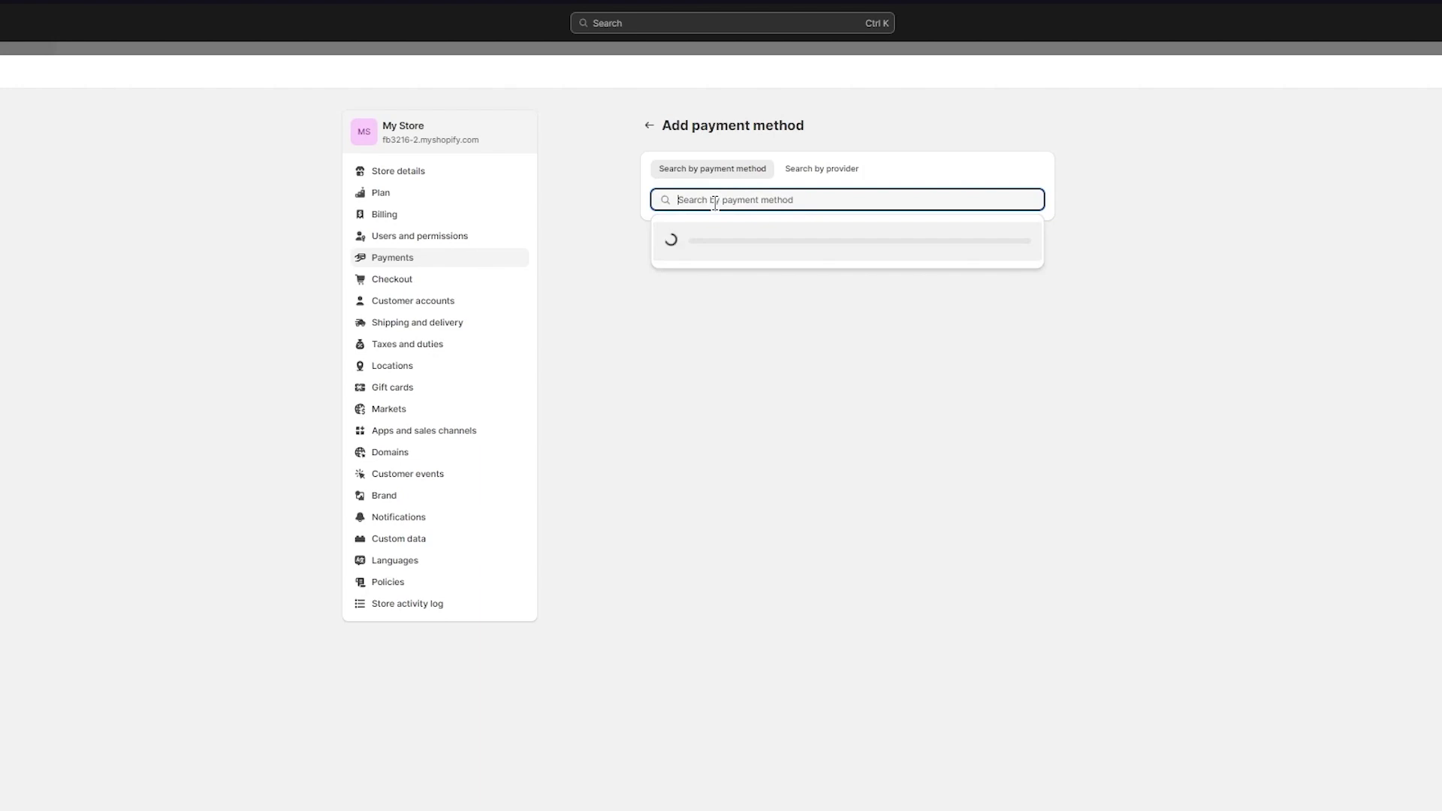
{"action": "type", "text": "kl"}
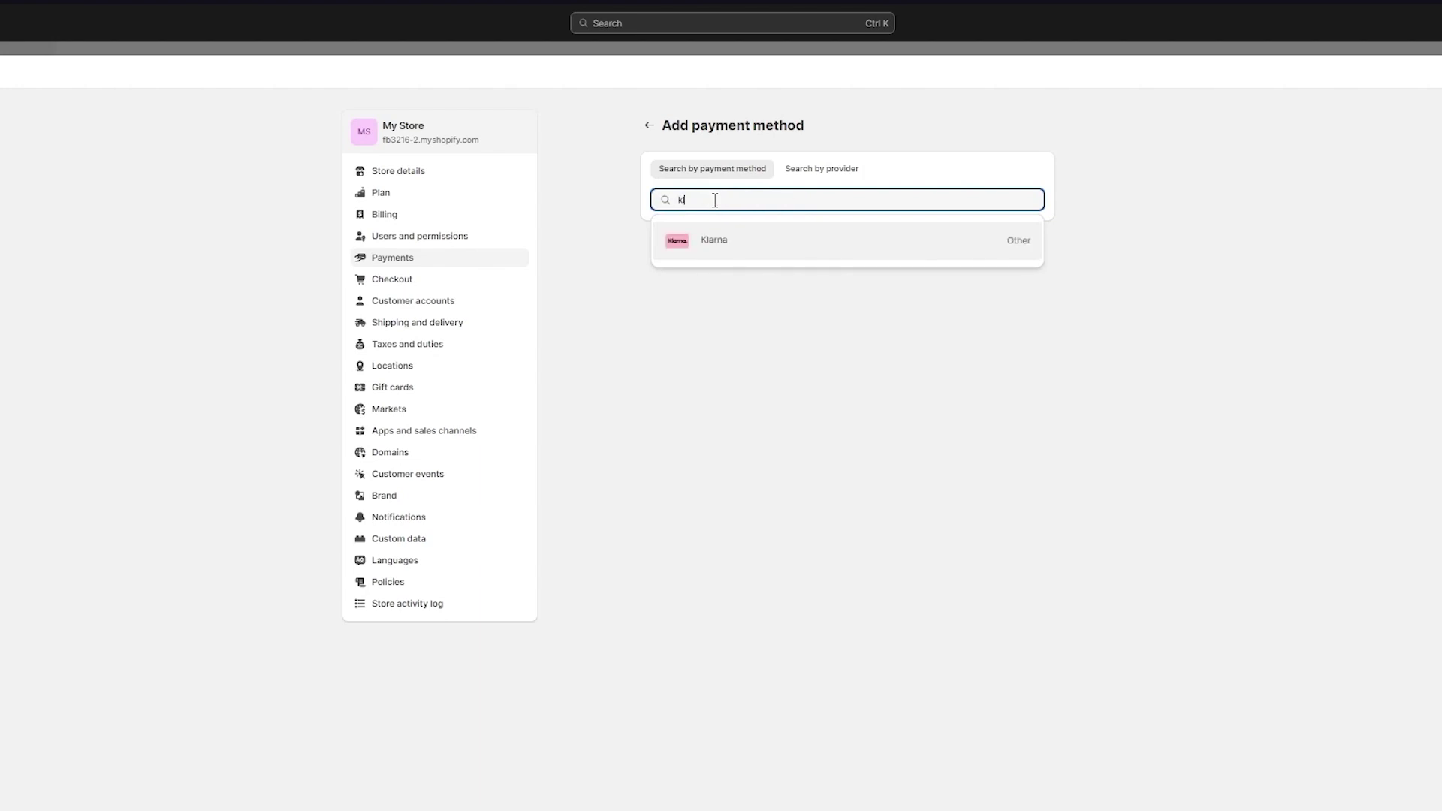
{"action": "left_click", "coordinate": [737, 242]}
{"action": "left_click", "coordinate": [1247, 284]}
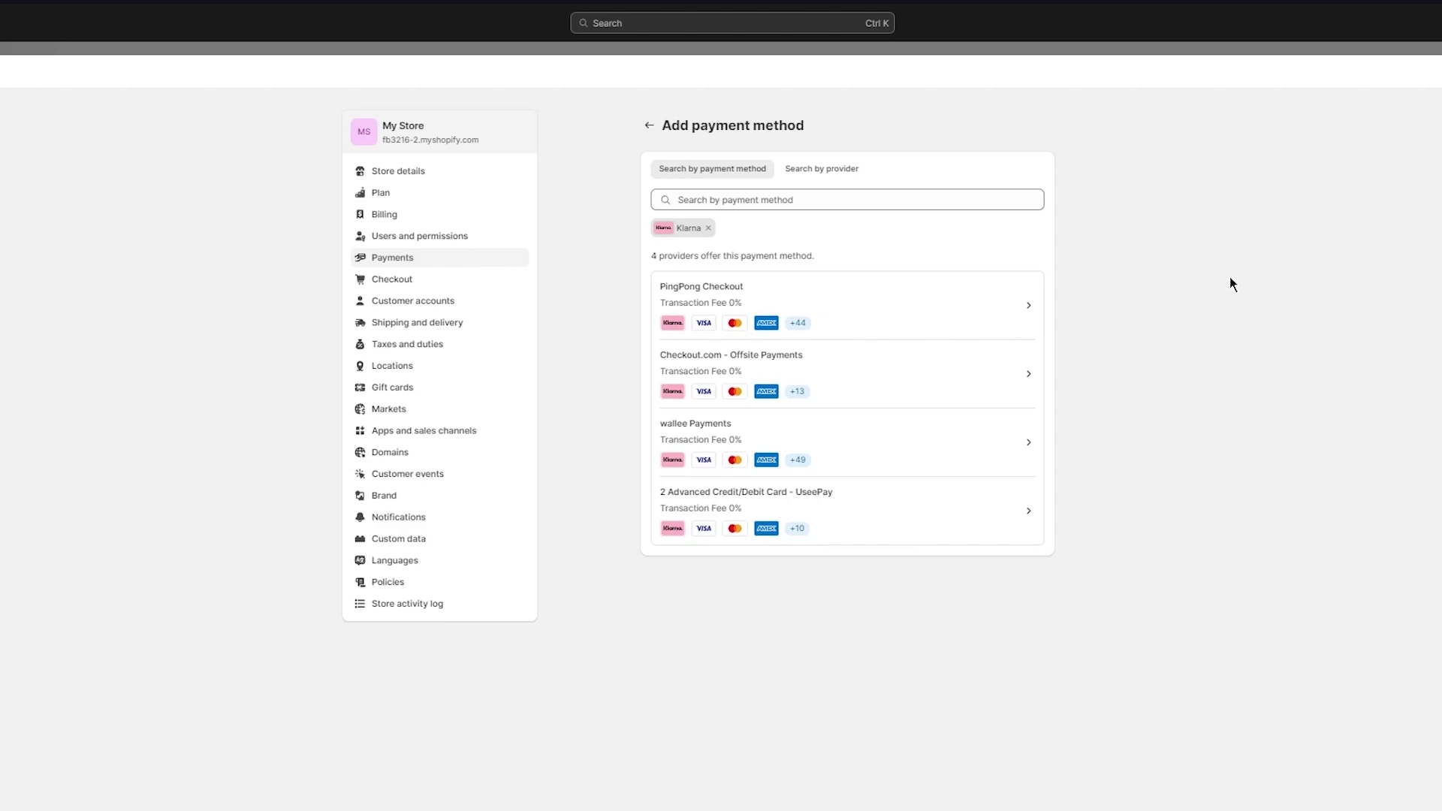
{"action": "left_click", "coordinate": [818, 294]}
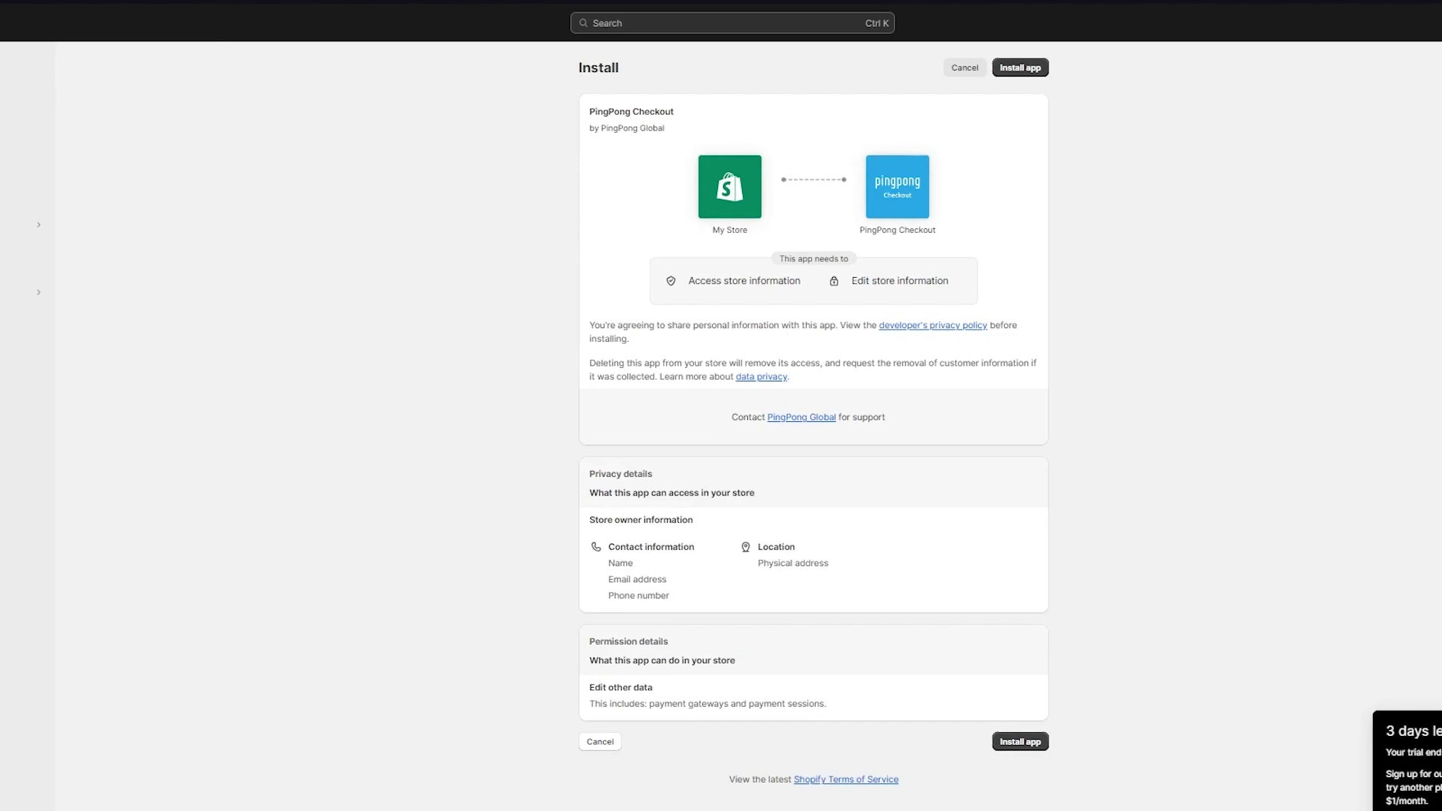
{"action": "left_click", "coordinate": [1020, 68]}
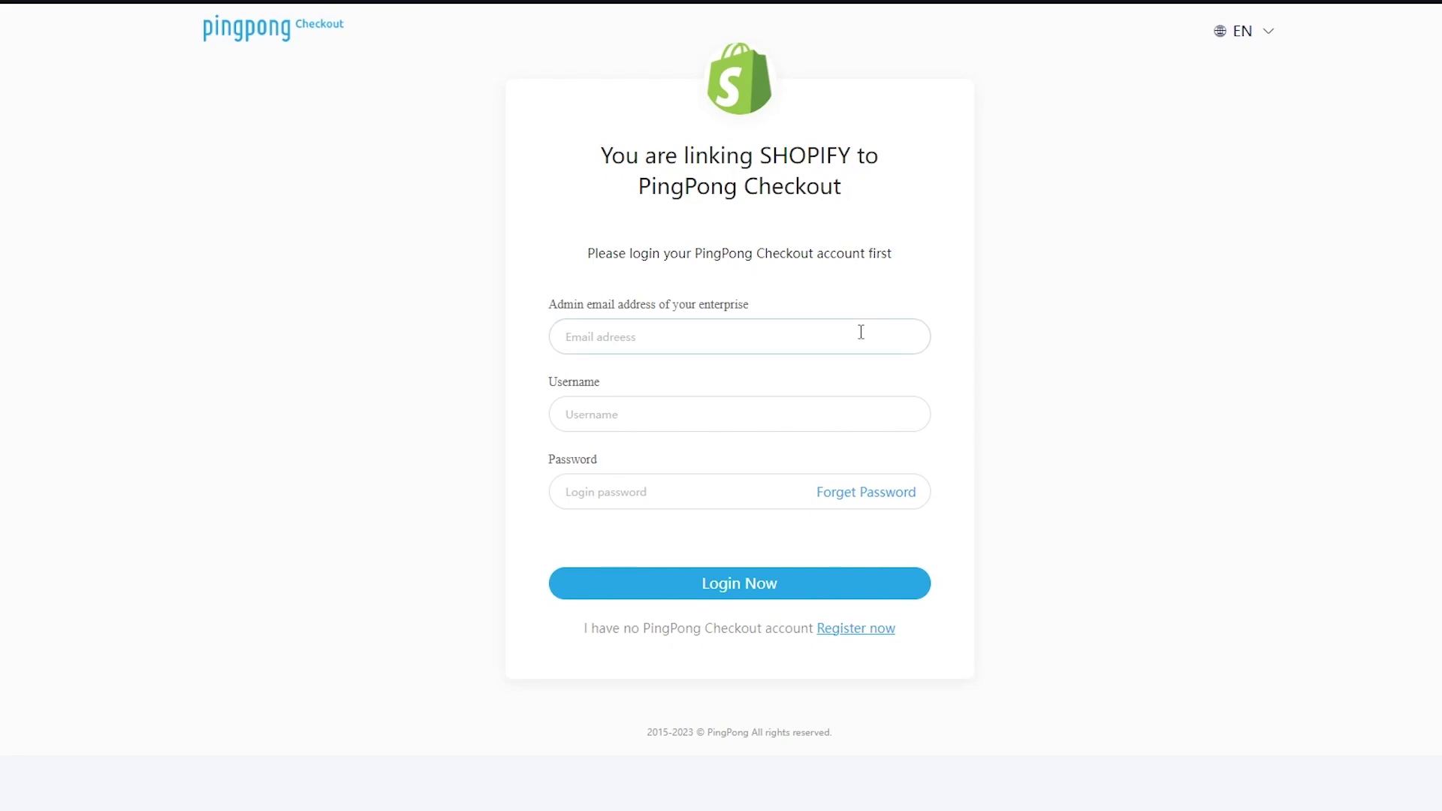
Start a new PingPong account, fill in the suggested name and paste the e-mail address
{"action": "left_click", "coordinate": [863, 633]}
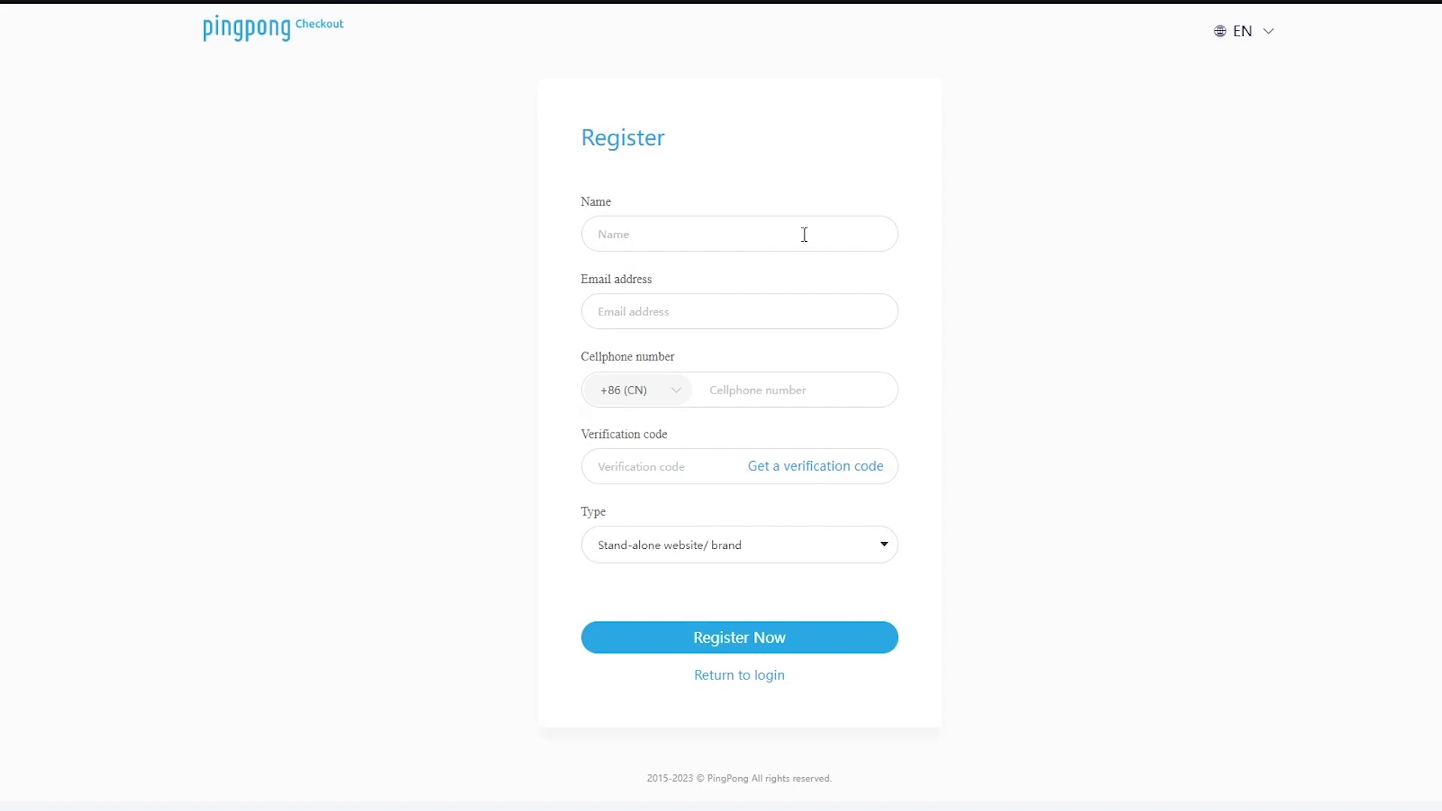
{"action": "left_click", "coordinate": [639, 241]}
{"action": "left_click", "coordinate": [738, 337]}
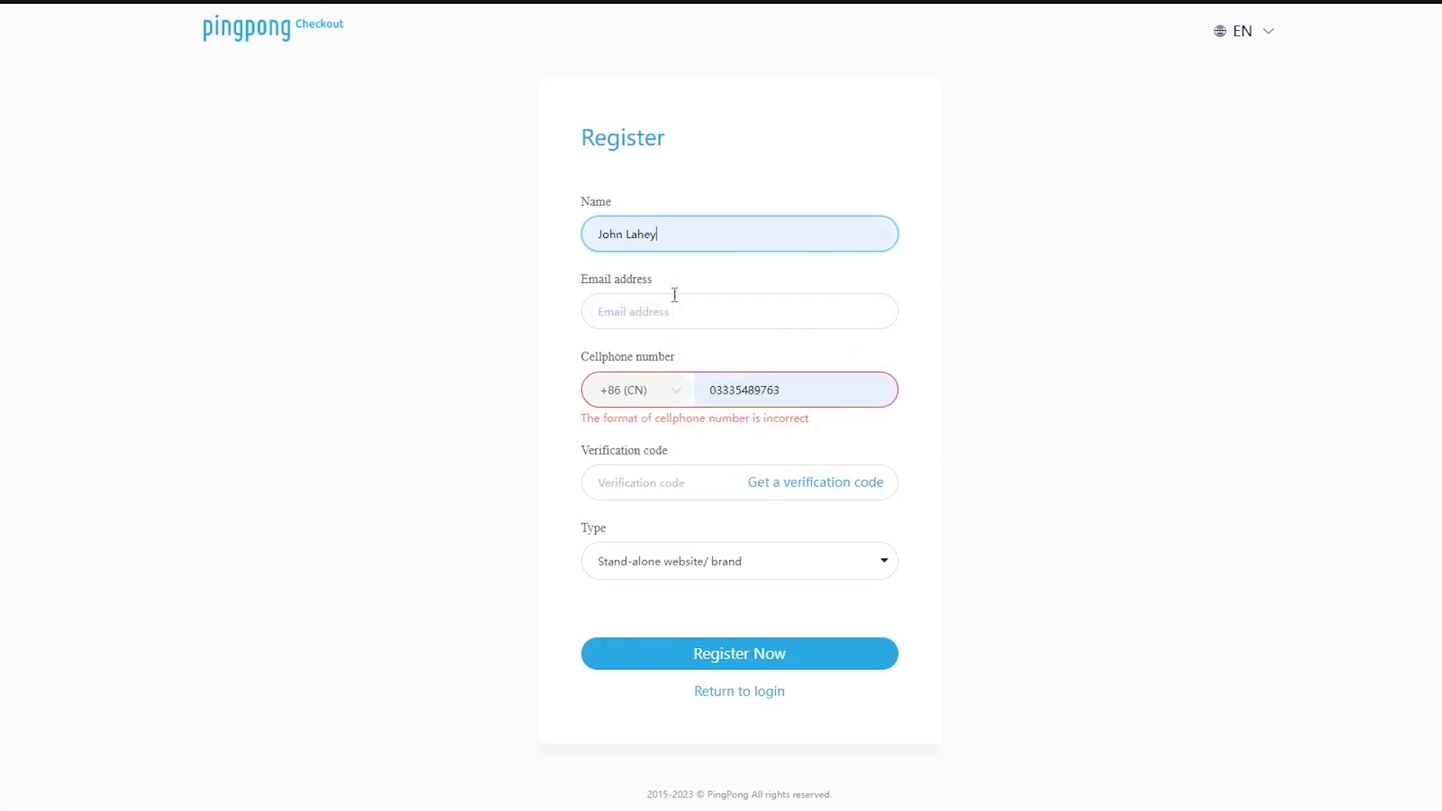
{"action": "right_click", "coordinate": [674, 297]}
{"action": "left_click", "coordinate": [719, 442]}
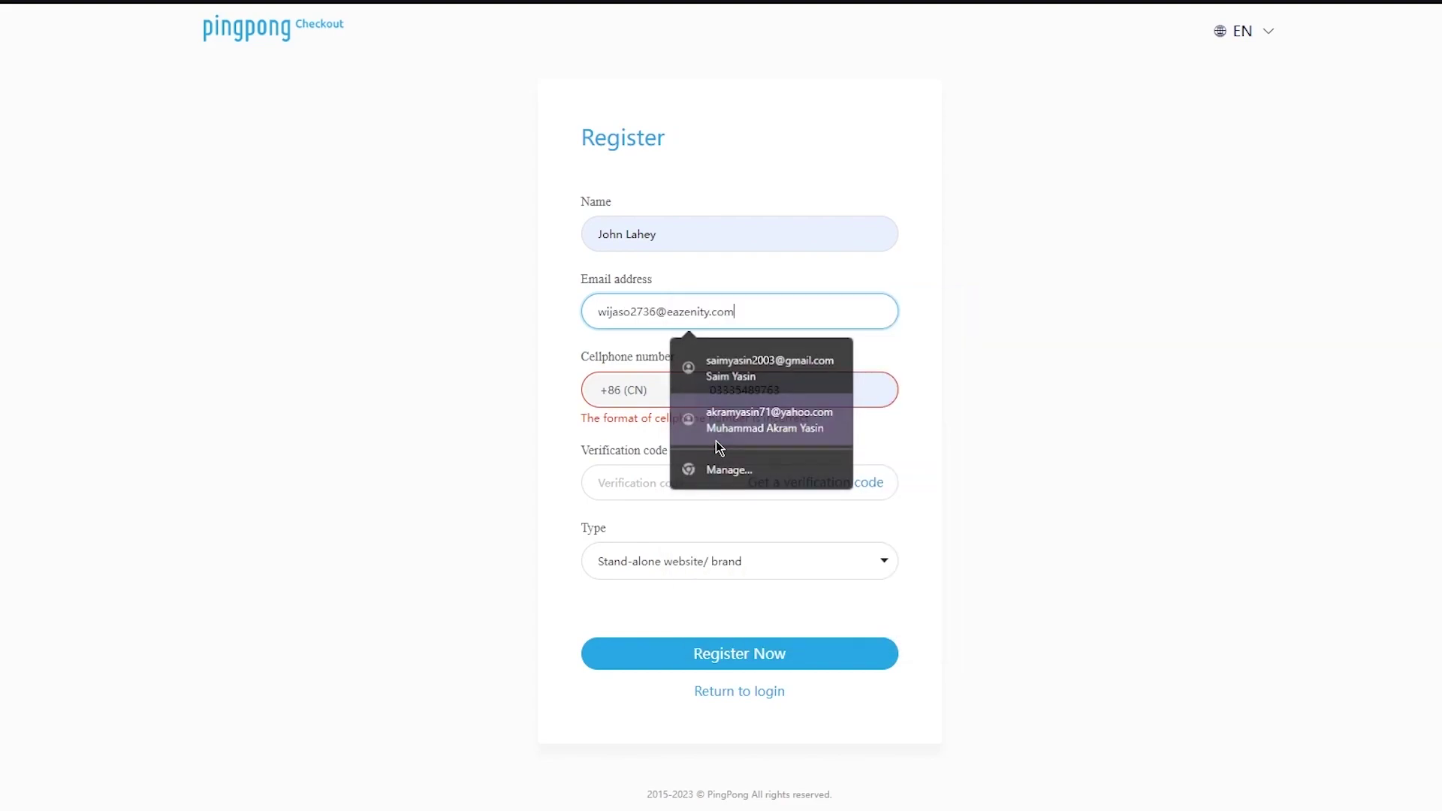
Set the phone country code to +92 (PK) and drop the number's leading zero
{"action": "left_click", "coordinate": [676, 390]}
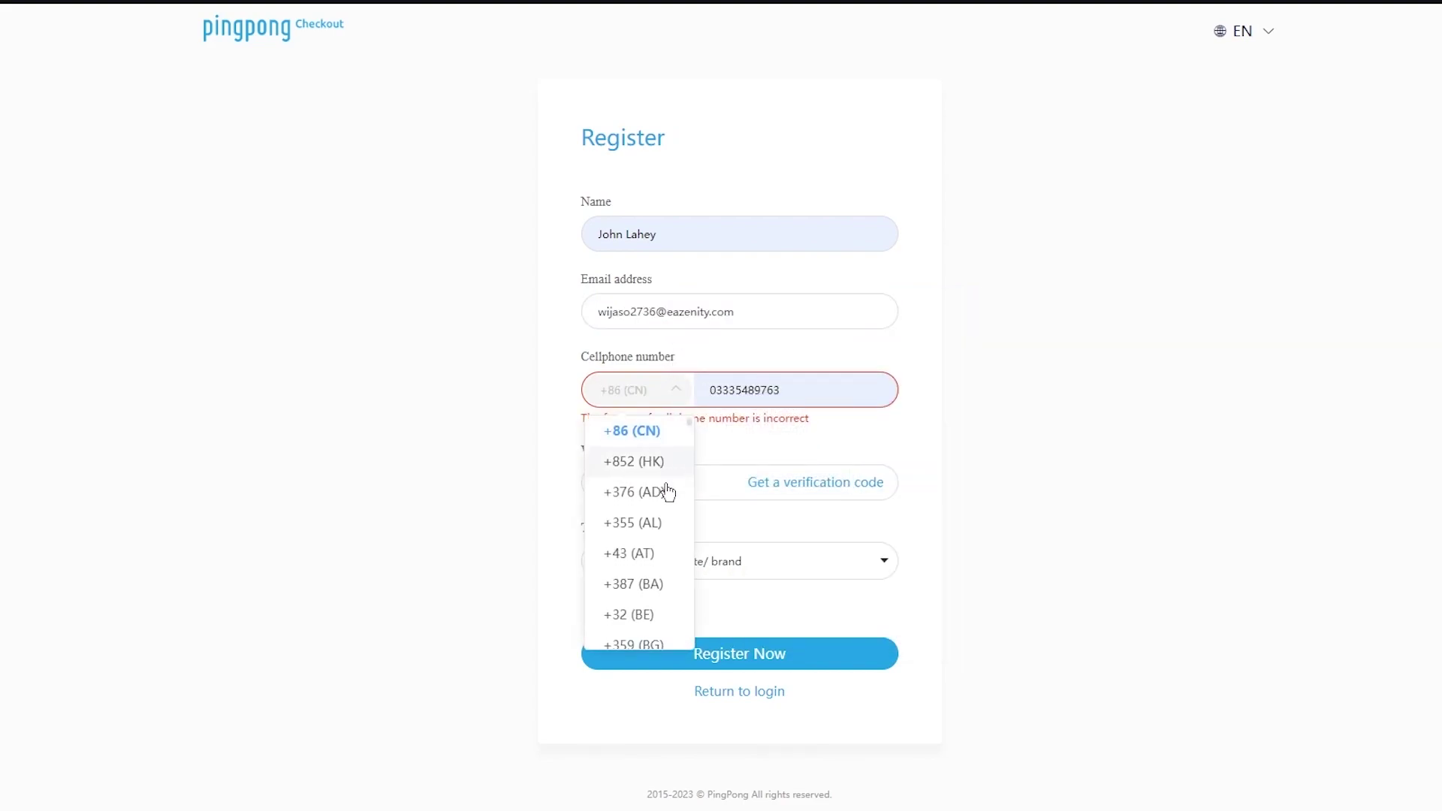
{"action": "scroll", "coordinate": [668, 492], "scroll_direction": "down", "scroll_amount": 10}
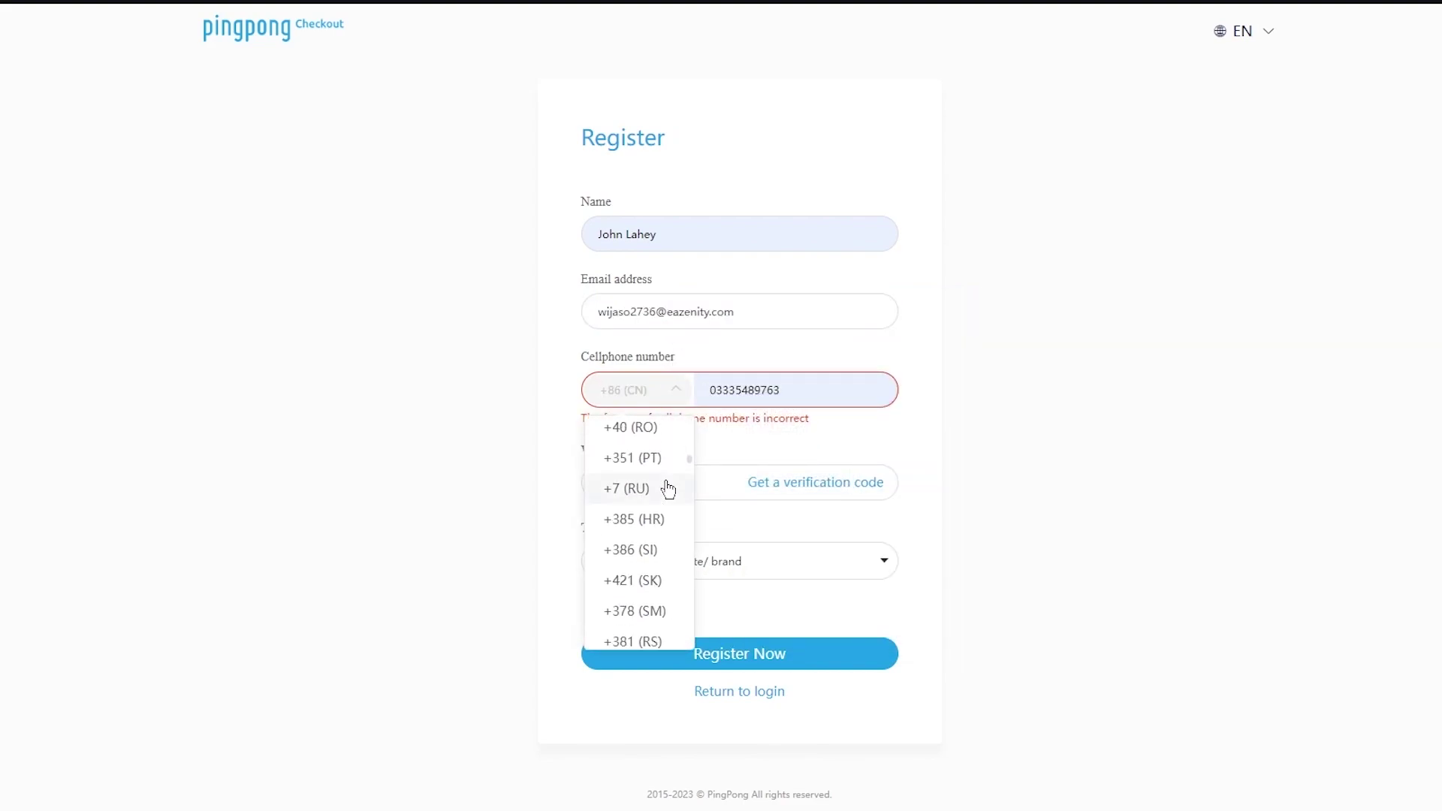
{"action": "scroll", "coordinate": [668, 490], "scroll_direction": "down", "scroll_amount": 12}
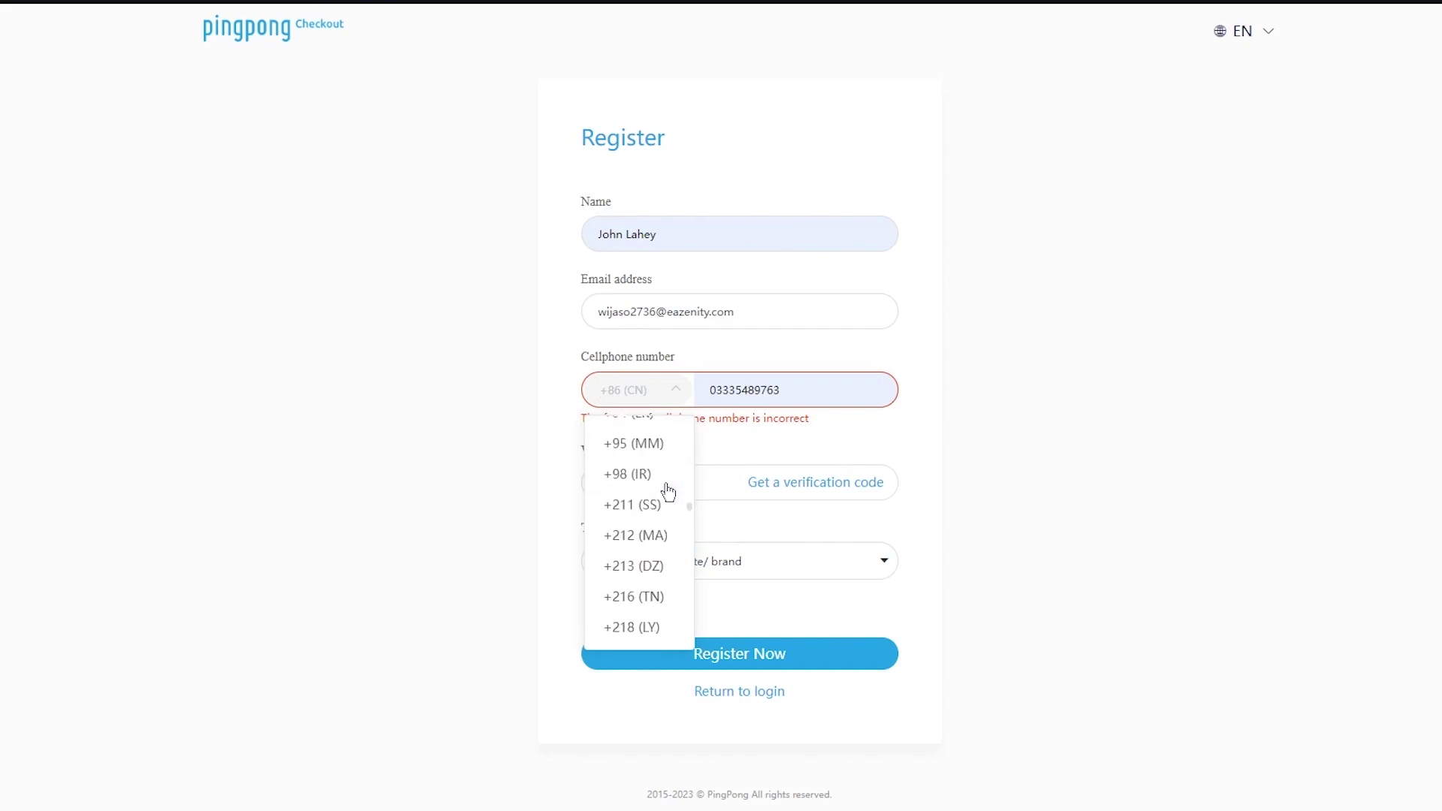
{"action": "scroll", "coordinate": [666, 489], "scroll_direction": "up", "scroll_amount": 2}
{"action": "left_click", "coordinate": [615, 451]}
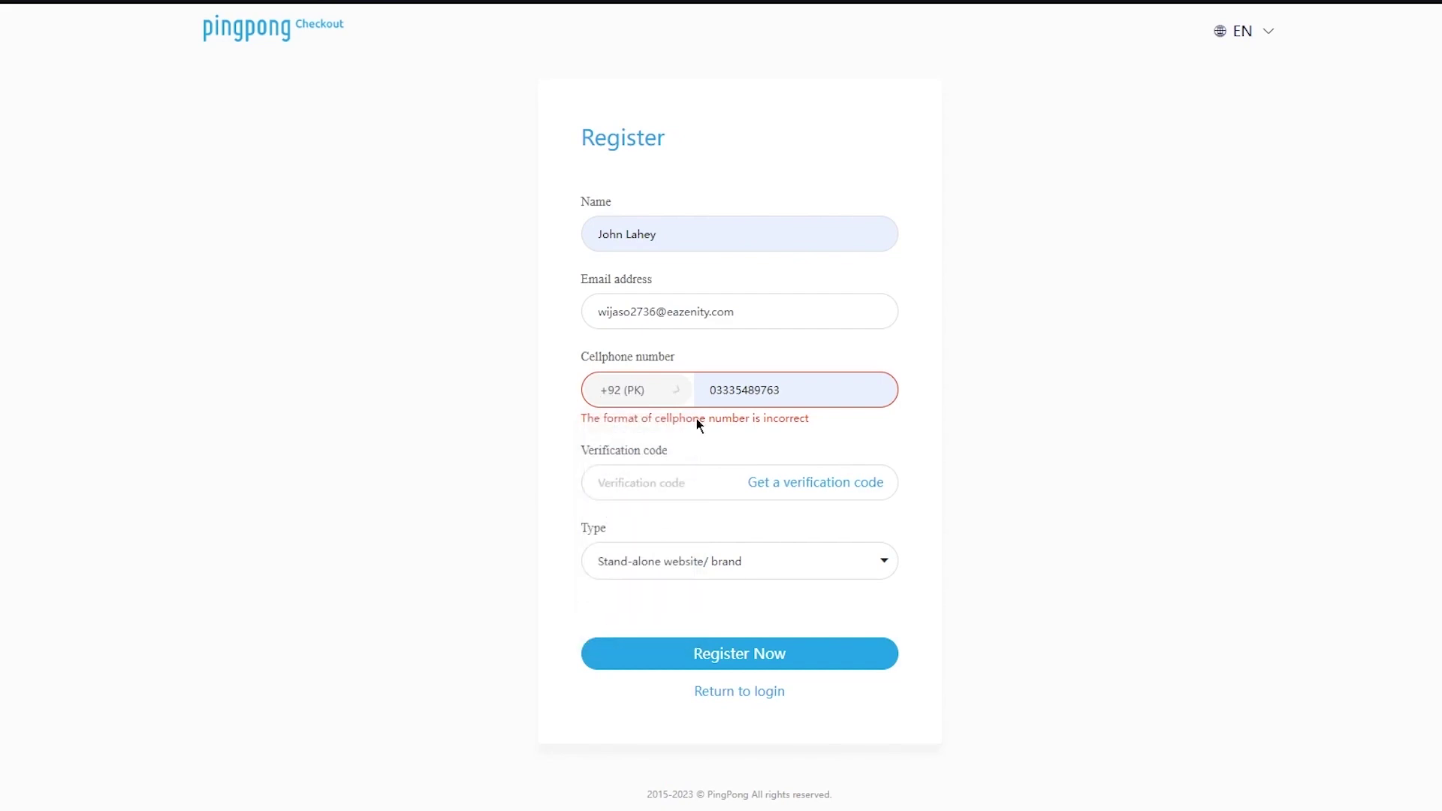
{"action": "left_click", "coordinate": [837, 388]}
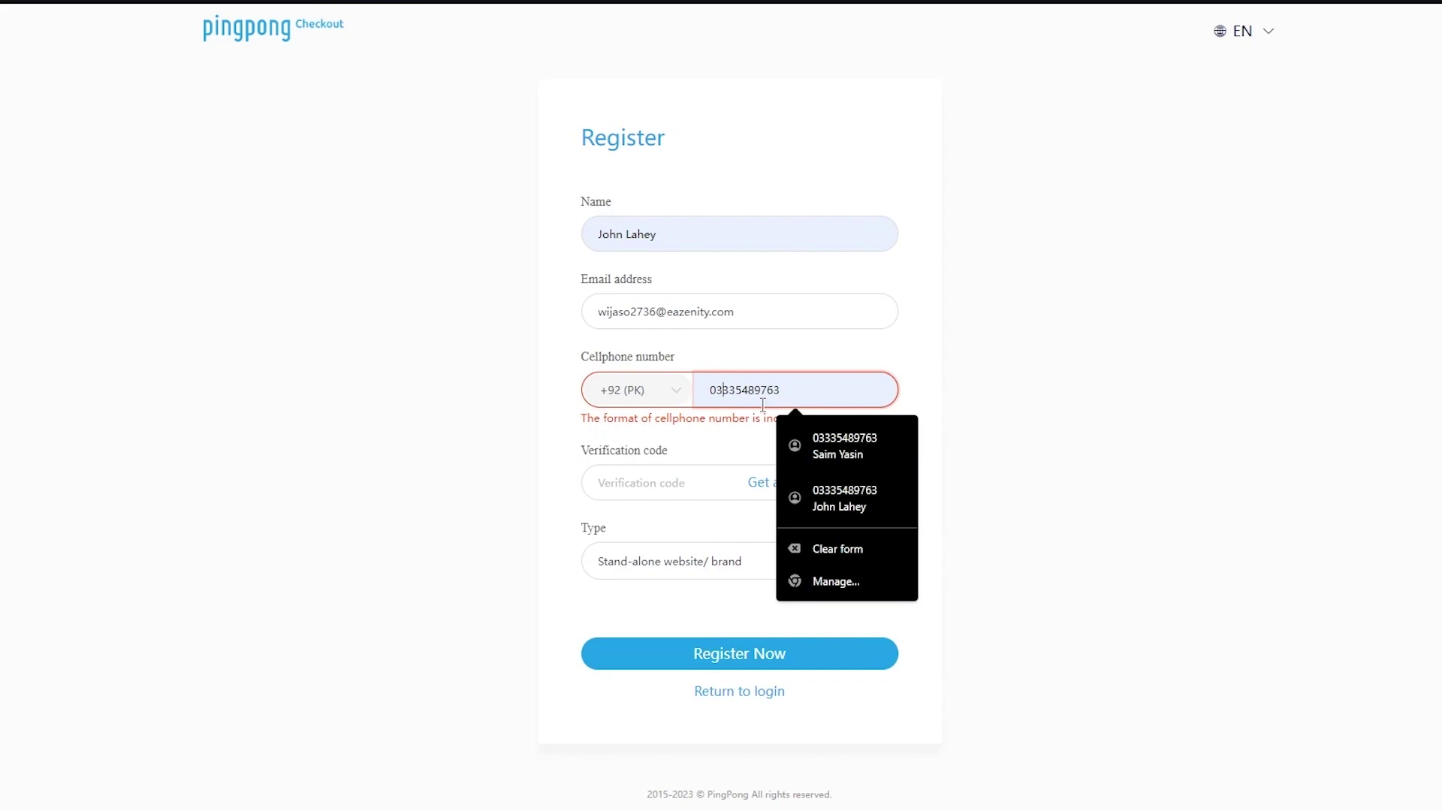
{"action": "key", "text": "BackSpace"}
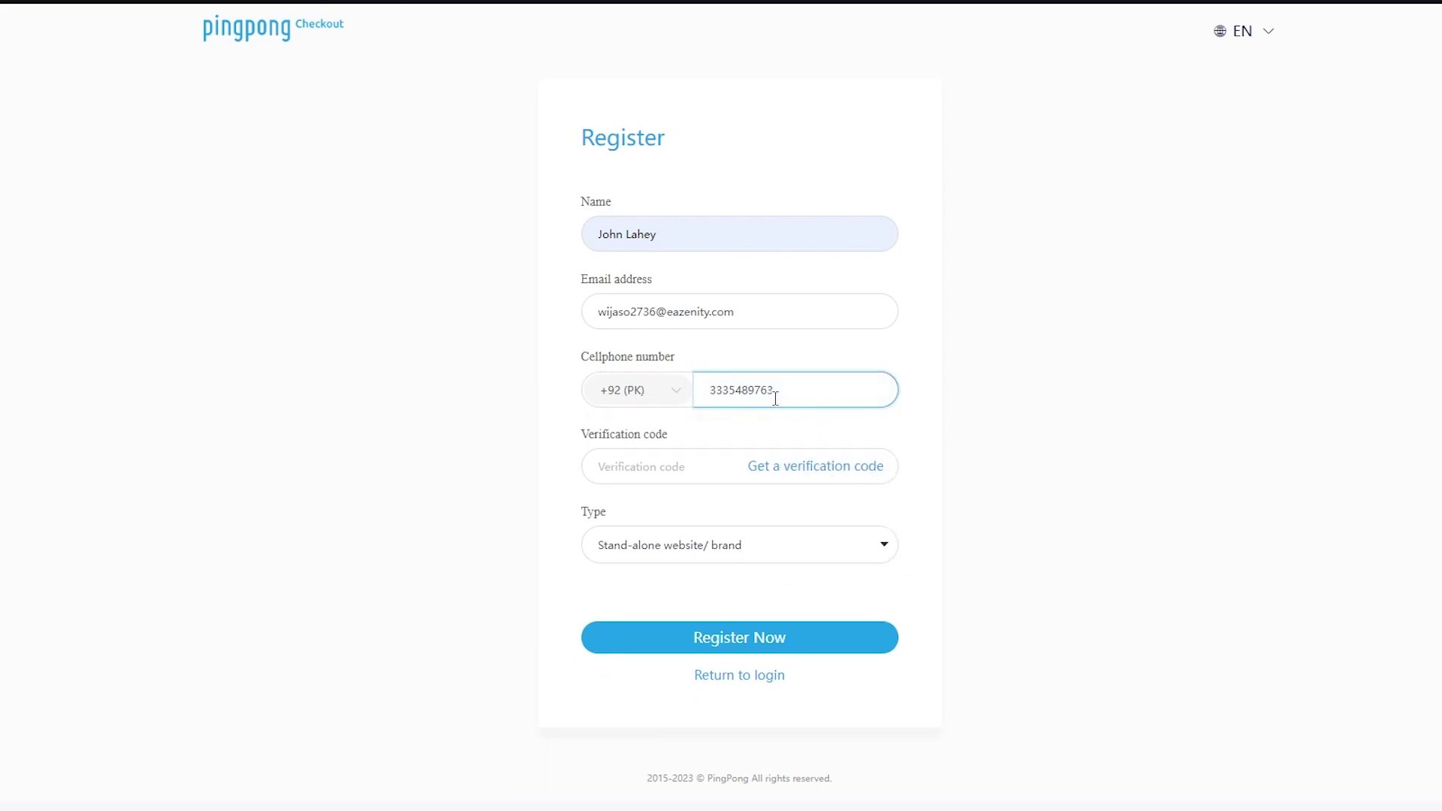
Request a phone verification code by solving the slider captcha, then check the account Type list
{"action": "left_click", "coordinate": [829, 469]}
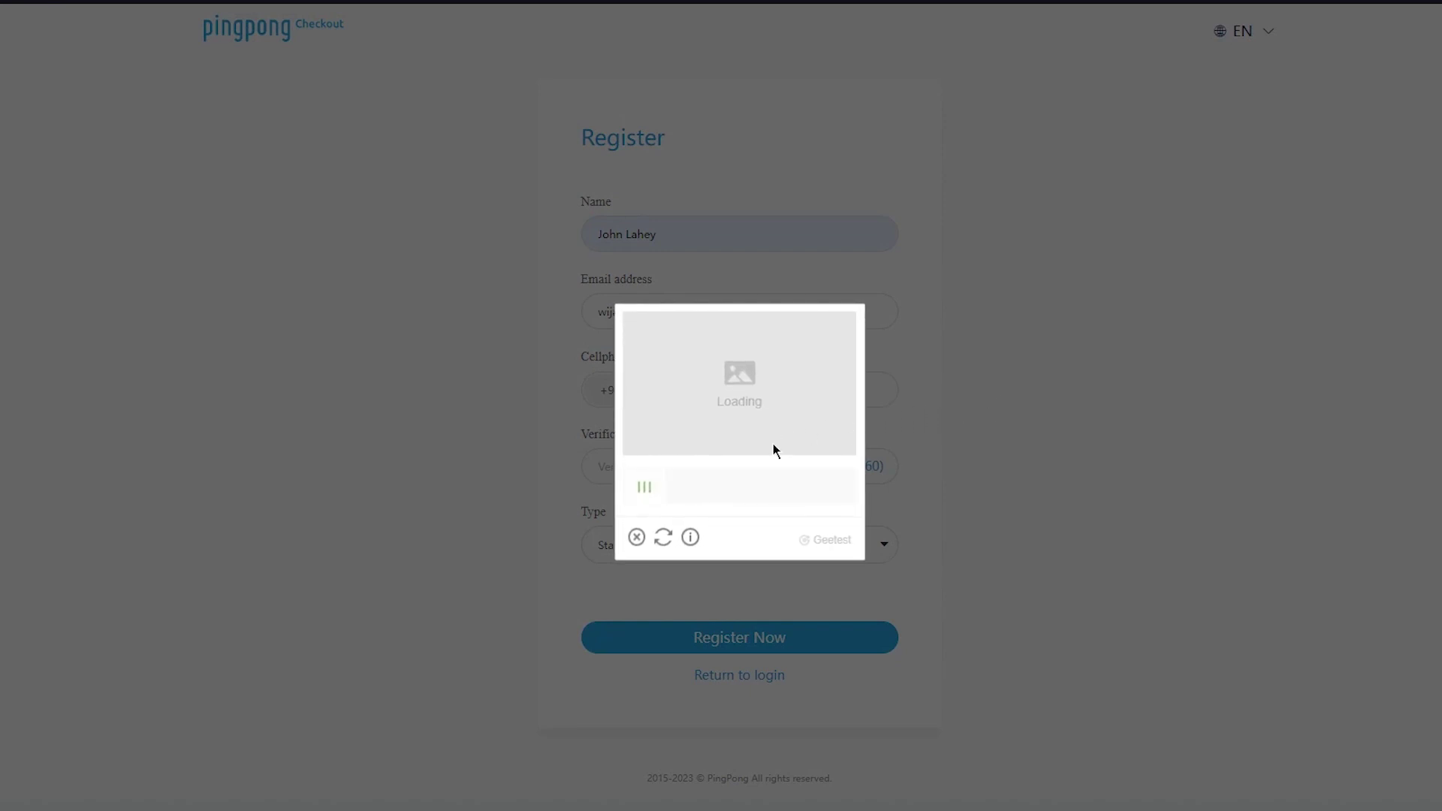
{"action": "left_click_drag", "start_coordinate": [658, 430], "coordinate": [717, 421]}
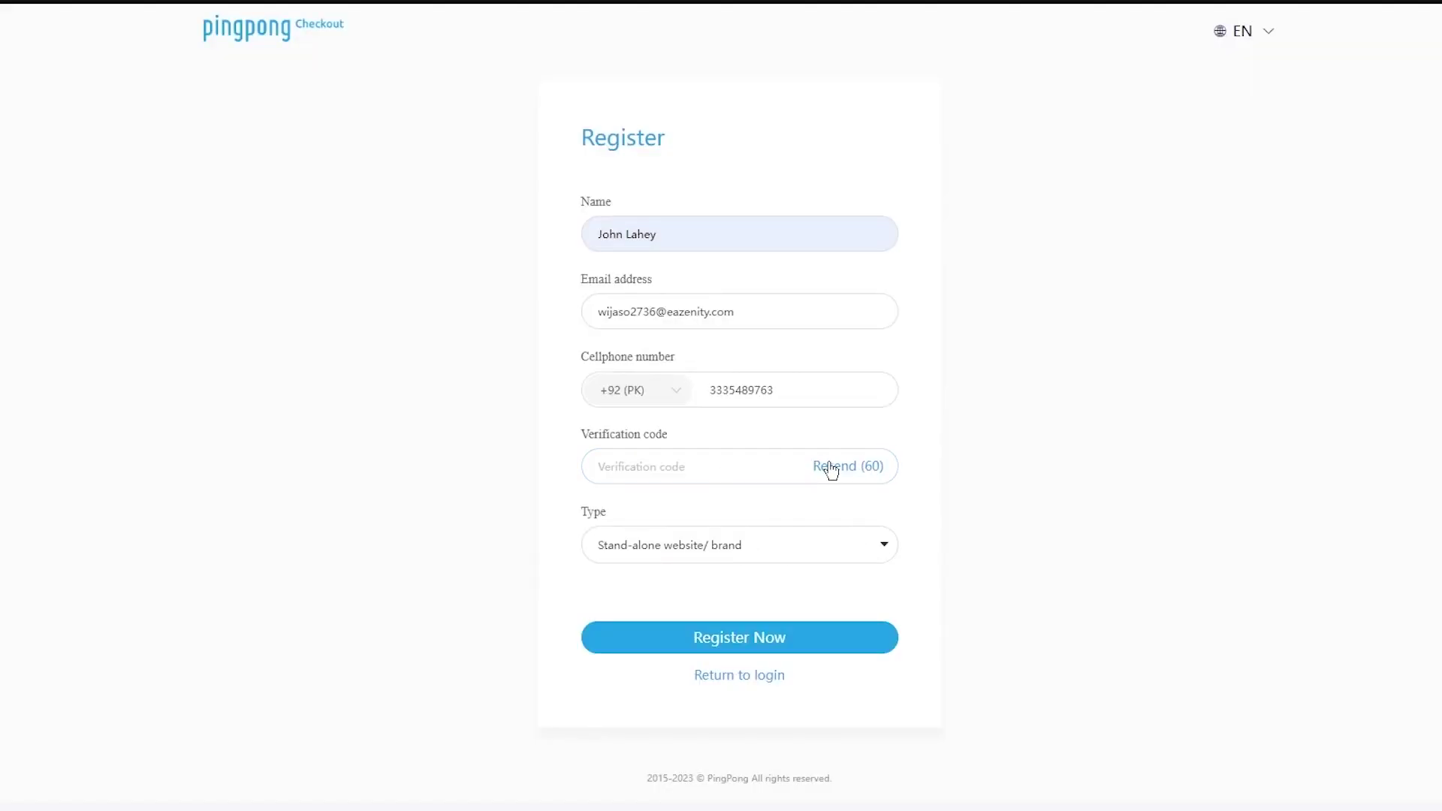
{"action": "left_click", "coordinate": [830, 562]}
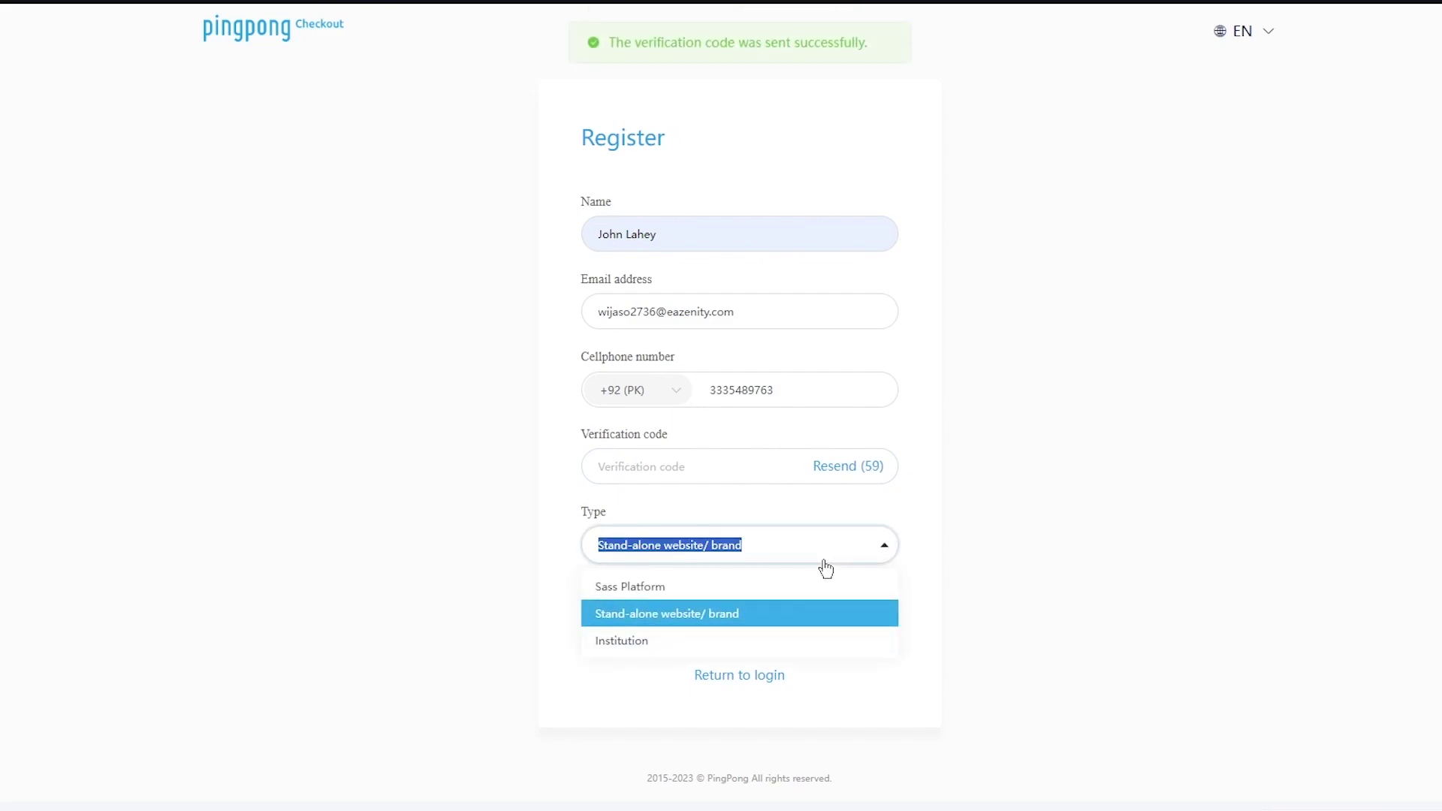
{"action": "left_click", "coordinate": [738, 557]}
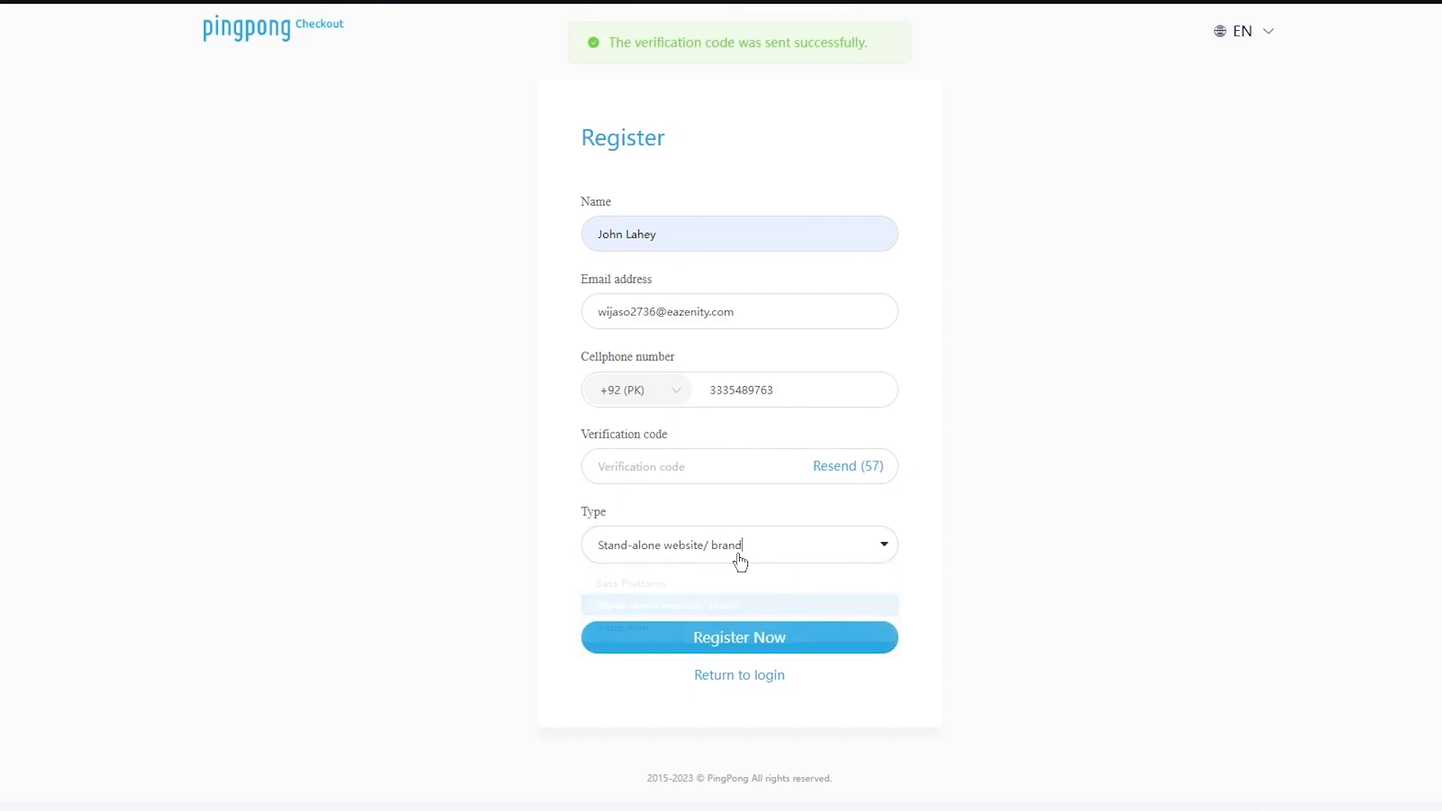
{"action": "left_click", "coordinate": [785, 563]}
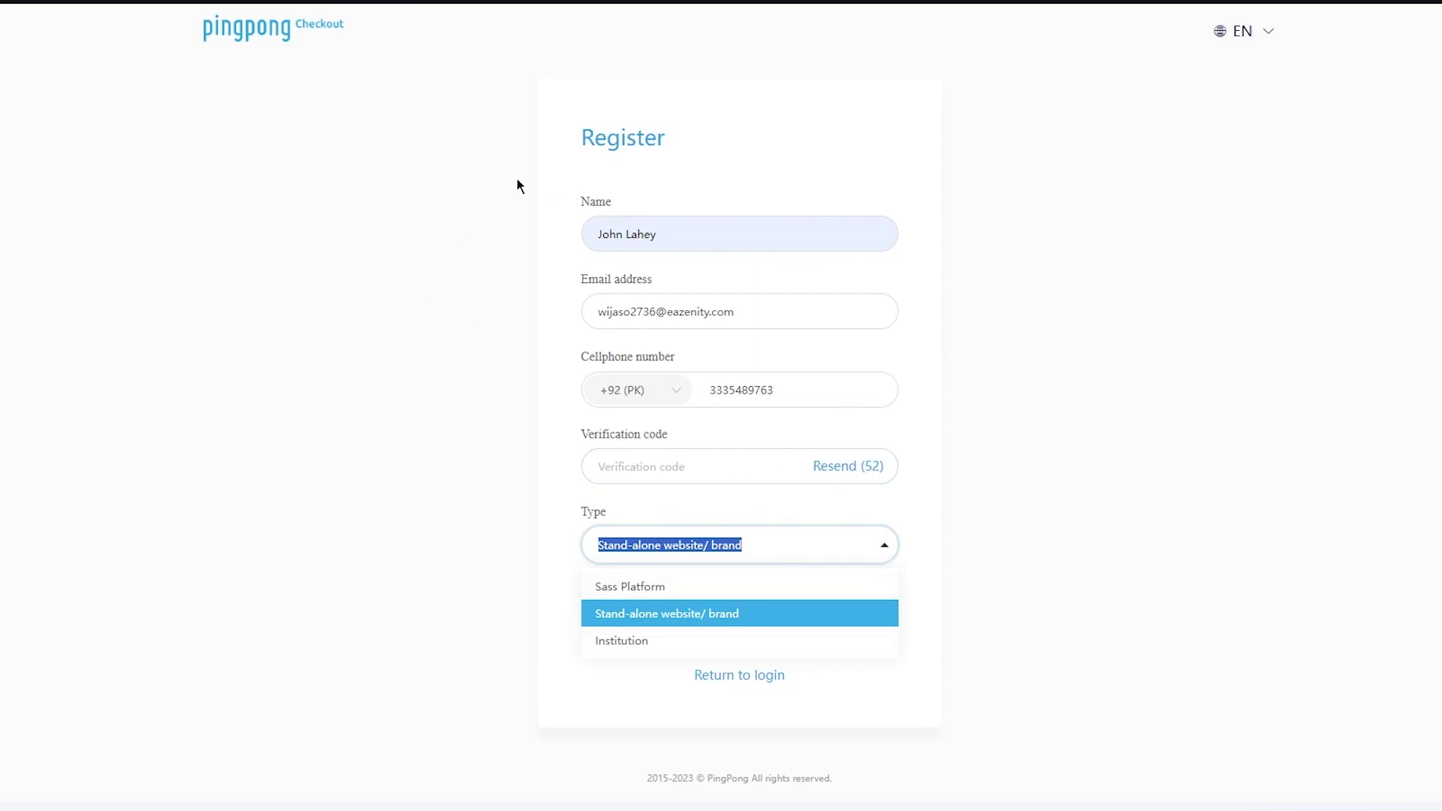
Keep 'Stand-alone website/ brand' as account type and search Google for 'klarna'
{"action": "left_click", "coordinate": [642, 624]}
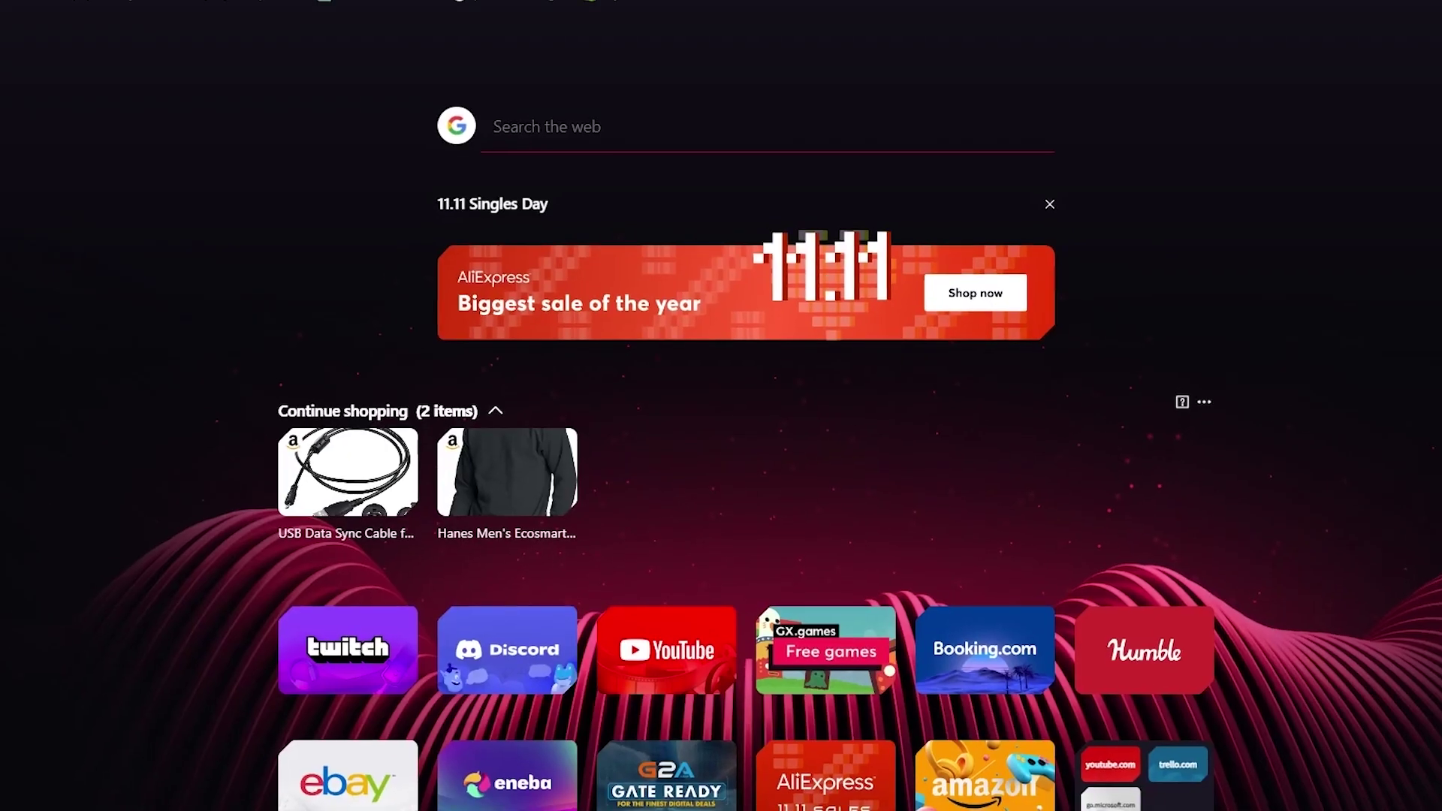
{"action": "type", "text": "klarna"}
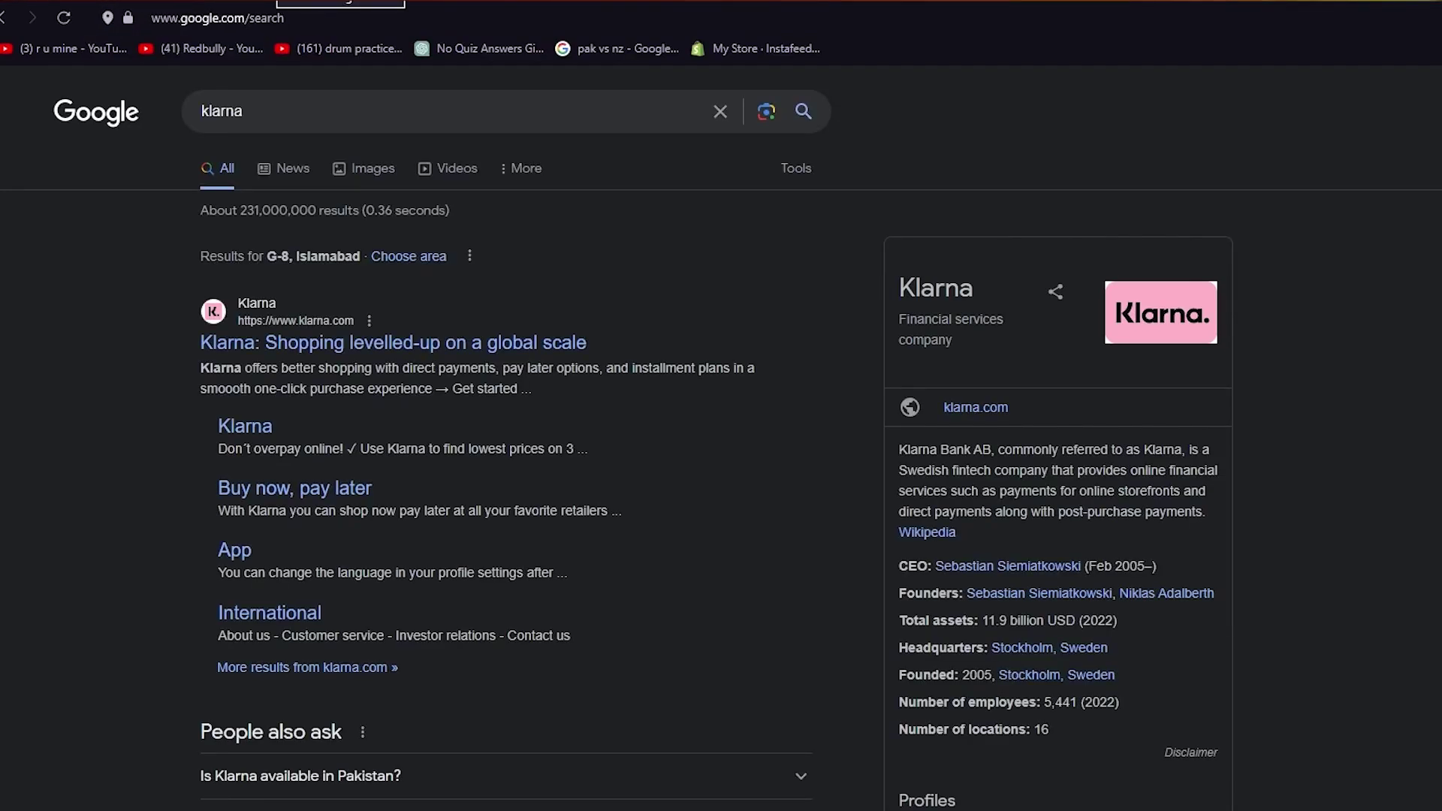
Open klarna.com from the results, dismiss the cookie notice and browse the markets page
{"action": "left_click", "coordinate": [398, 352]}
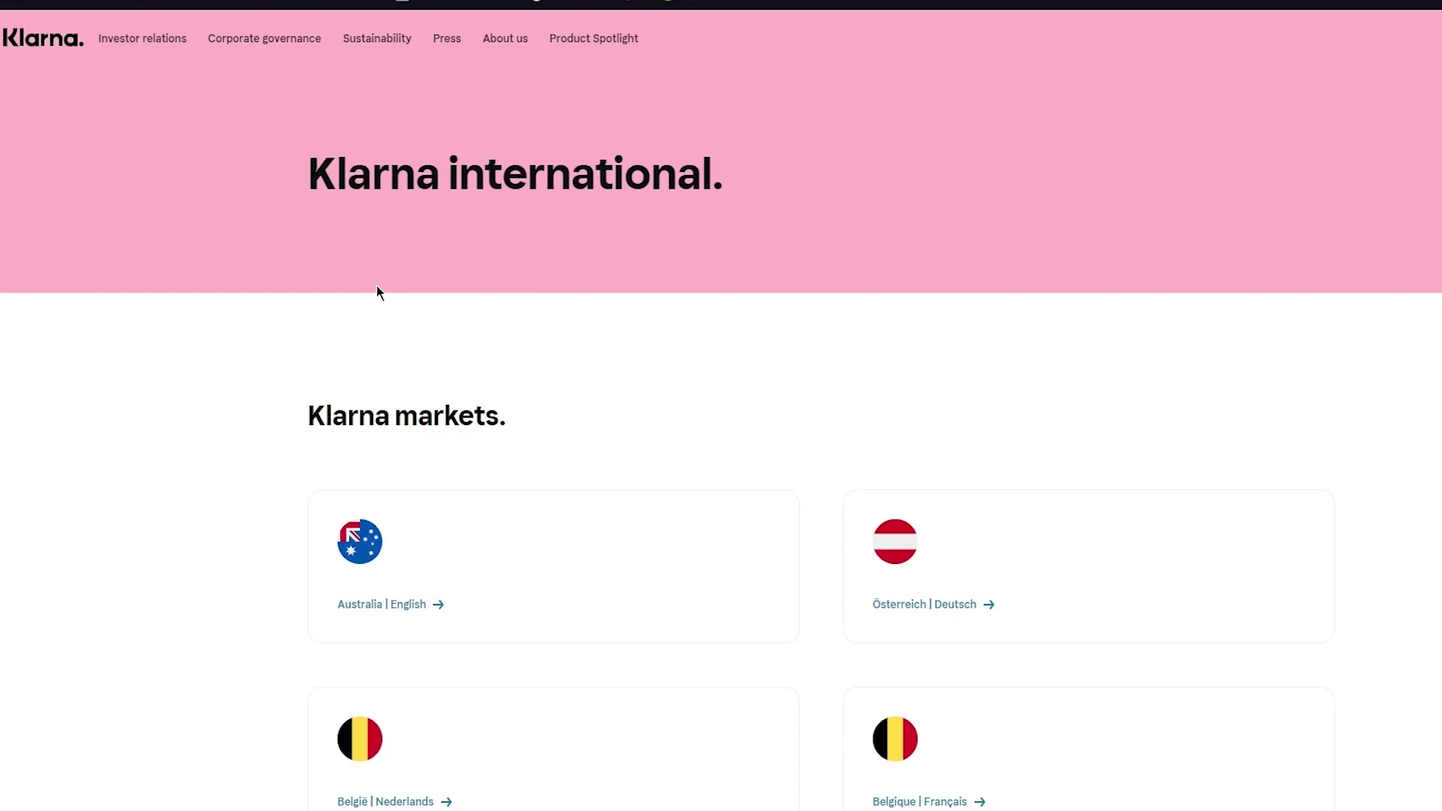
{"action": "scroll", "coordinate": [965, 334], "scroll_direction": "down", "scroll_amount": 1}
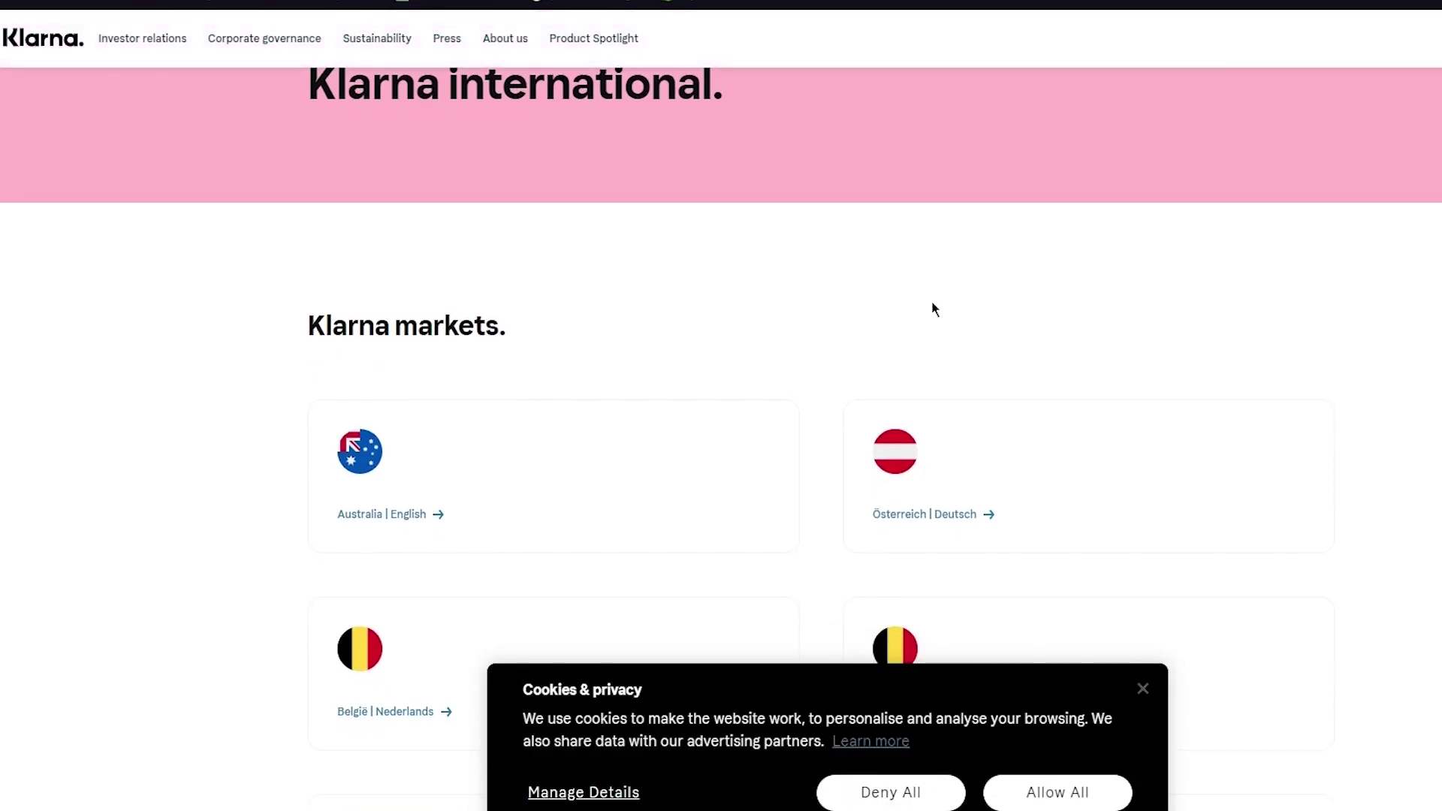
{"action": "scroll", "coordinate": [935, 308], "scroll_direction": "down", "scroll_amount": 3}
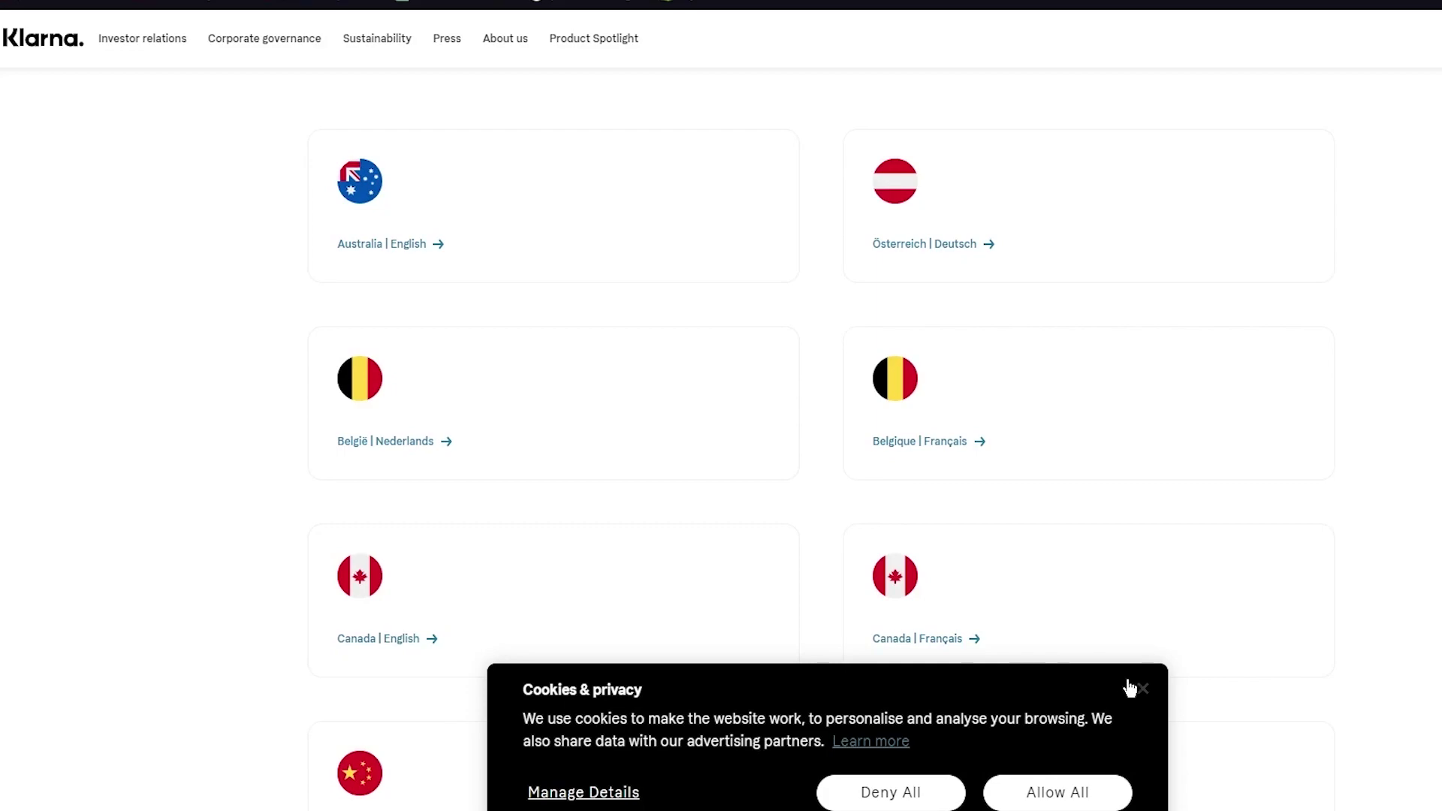
{"action": "left_click", "coordinate": [1142, 688]}
{"action": "scroll", "coordinate": [1008, 621], "scroll_direction": "up", "scroll_amount": 5}
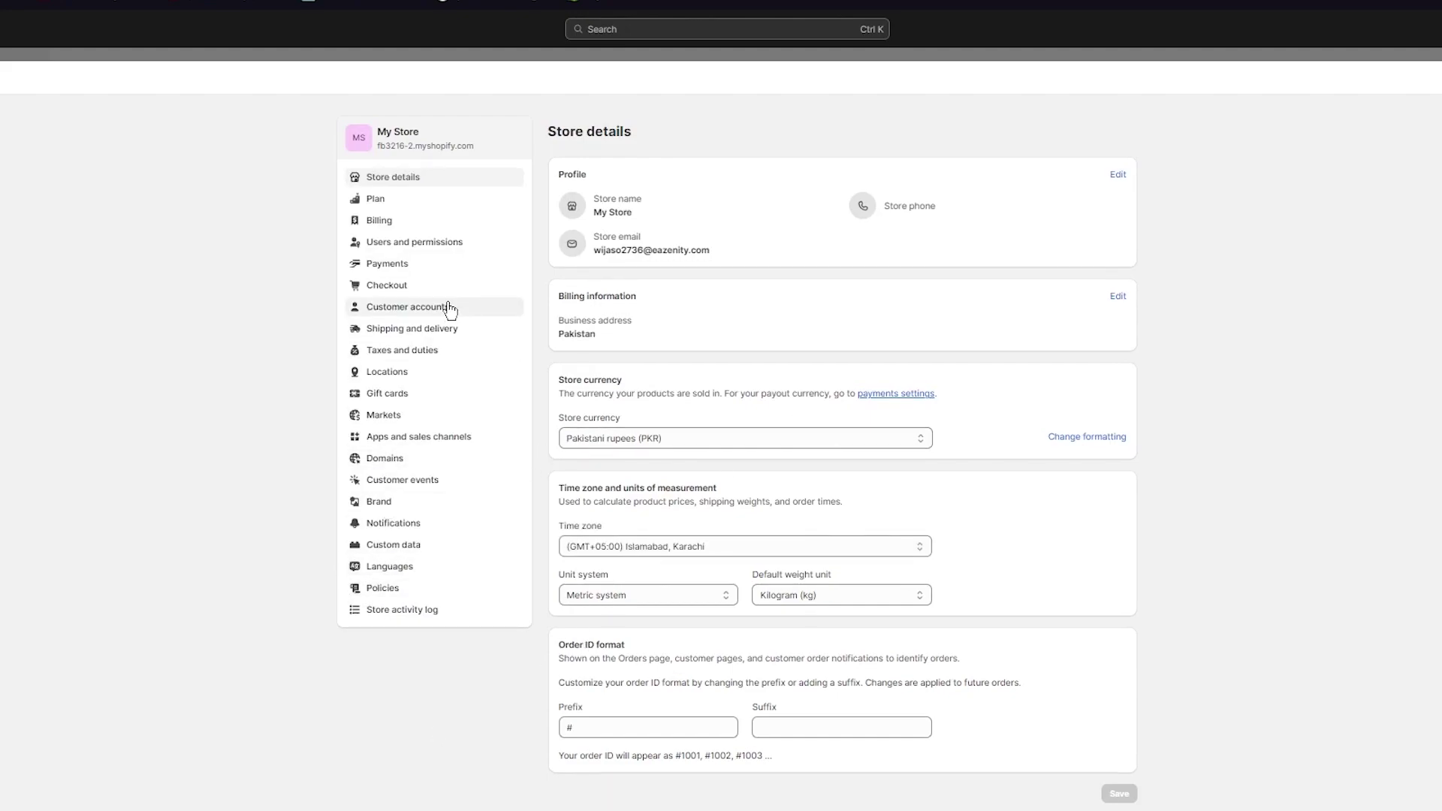
In Payments, filter Add payment method to Klarna, listing PingPong Checkout, Checkout.com, wallee, UseePay
{"action": "left_click", "coordinate": [444, 265]}
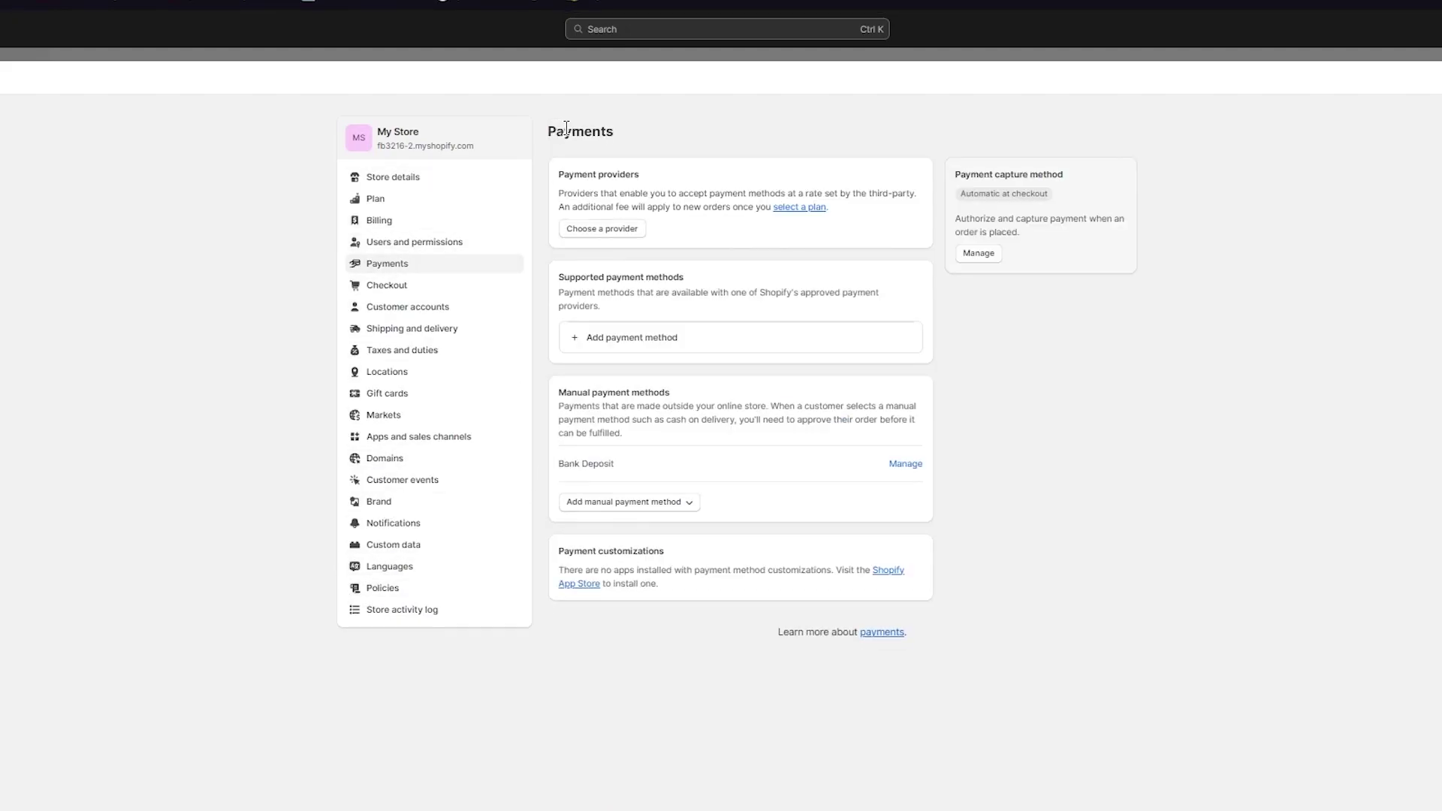
{"action": "left_click", "coordinate": [691, 342]}
{"action": "left_click", "coordinate": [674, 204]}
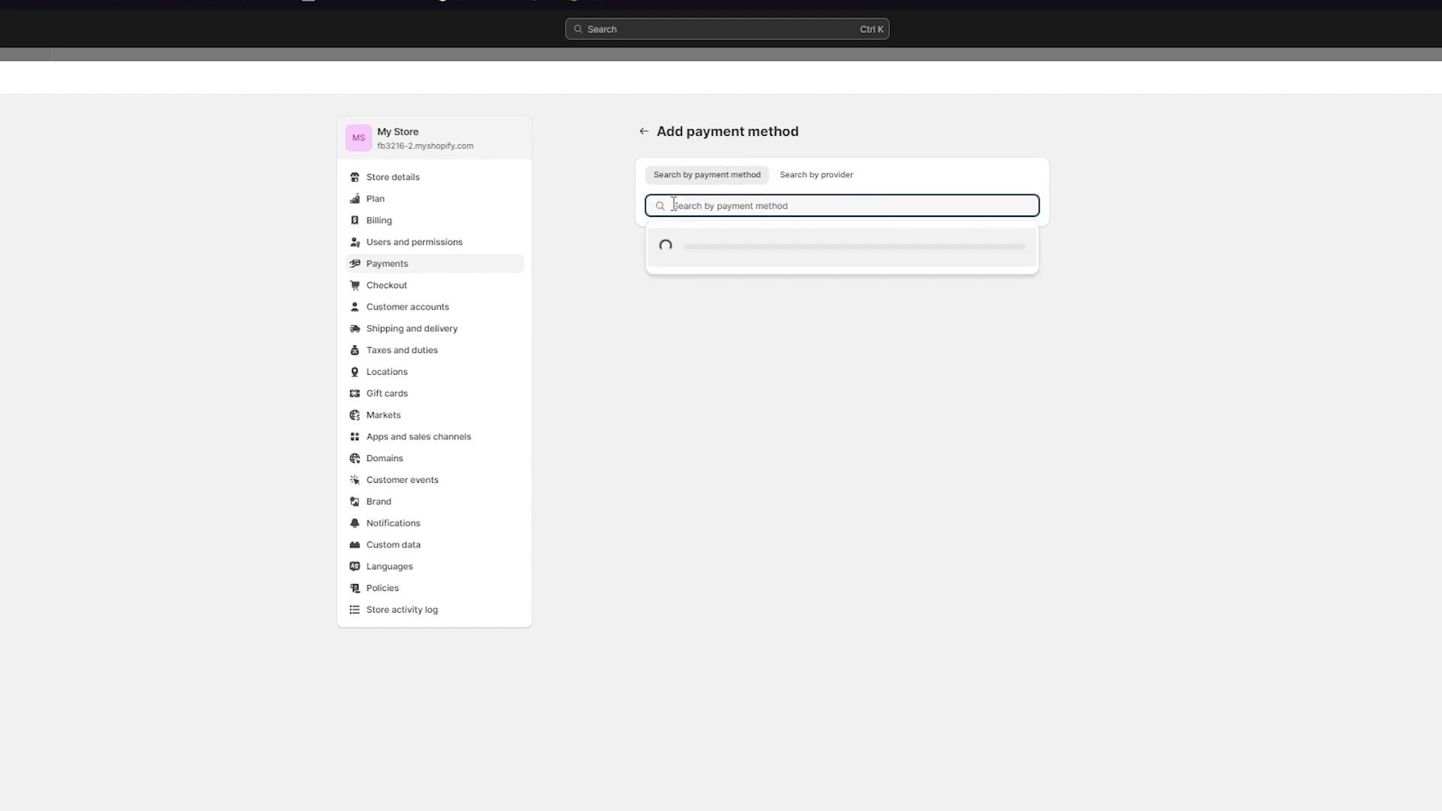
{"action": "type", "text": "darr"}
{"action": "left_click", "coordinate": [744, 256]}
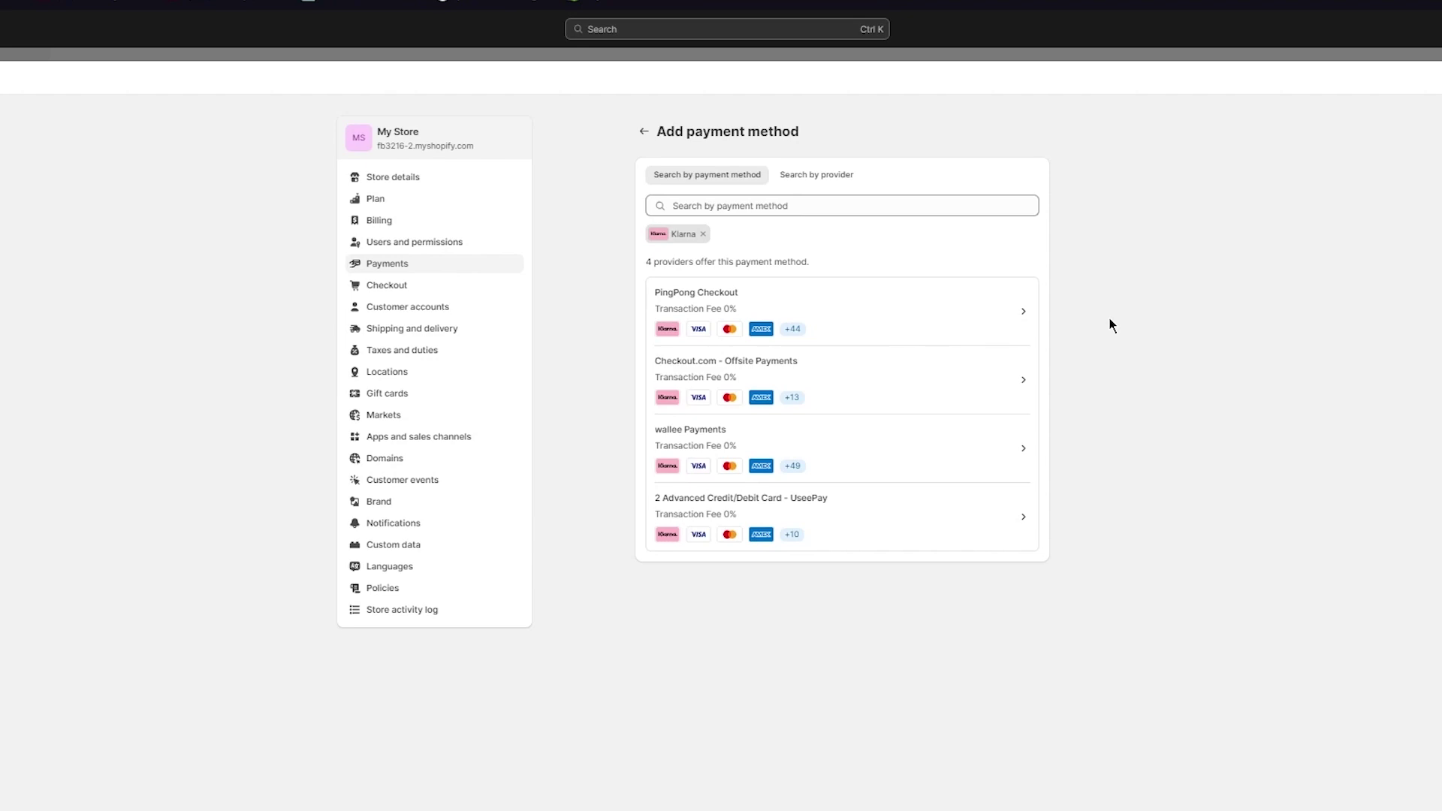
Go back from Add payment method to the main Payments settings page
{"action": "left_click", "coordinate": [384, 265]}
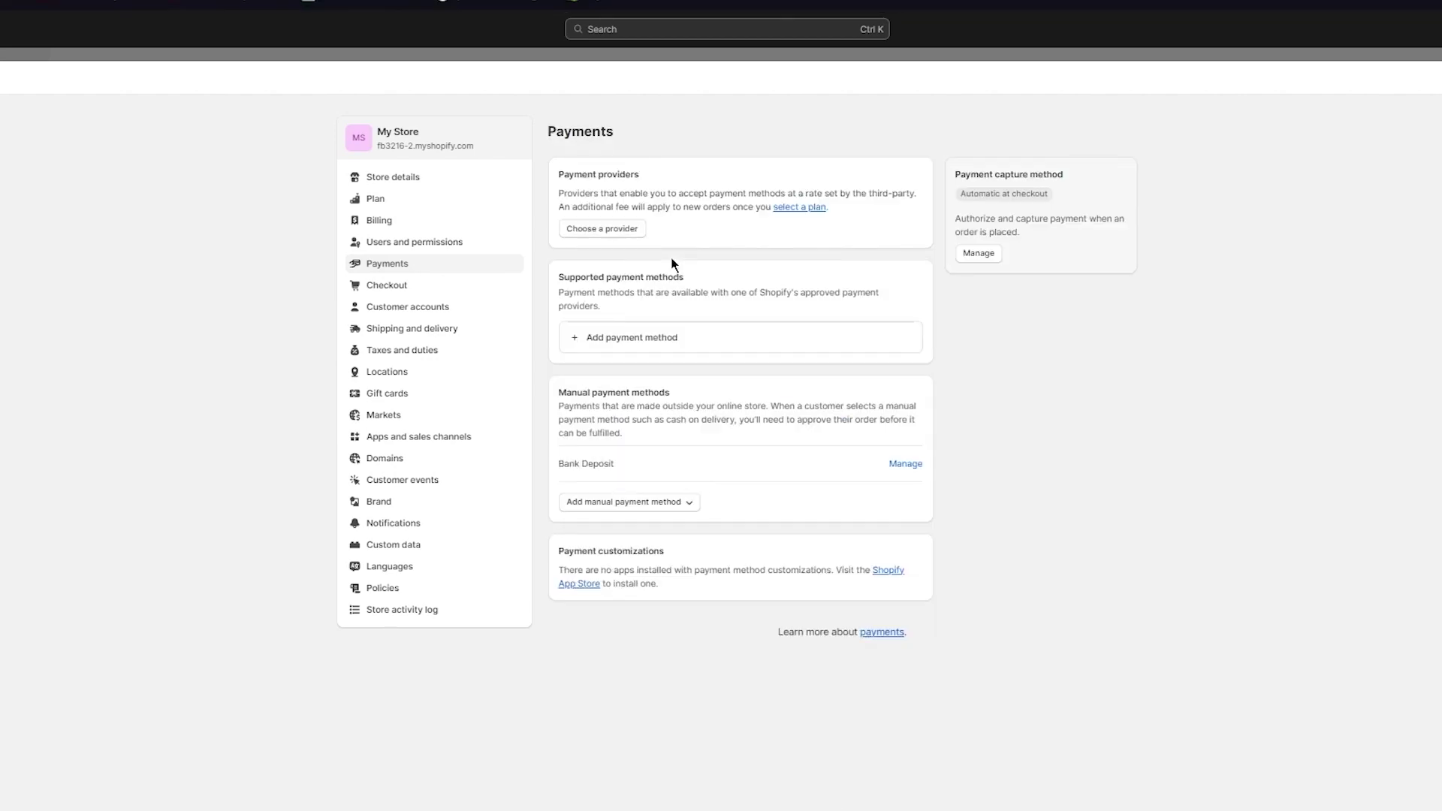